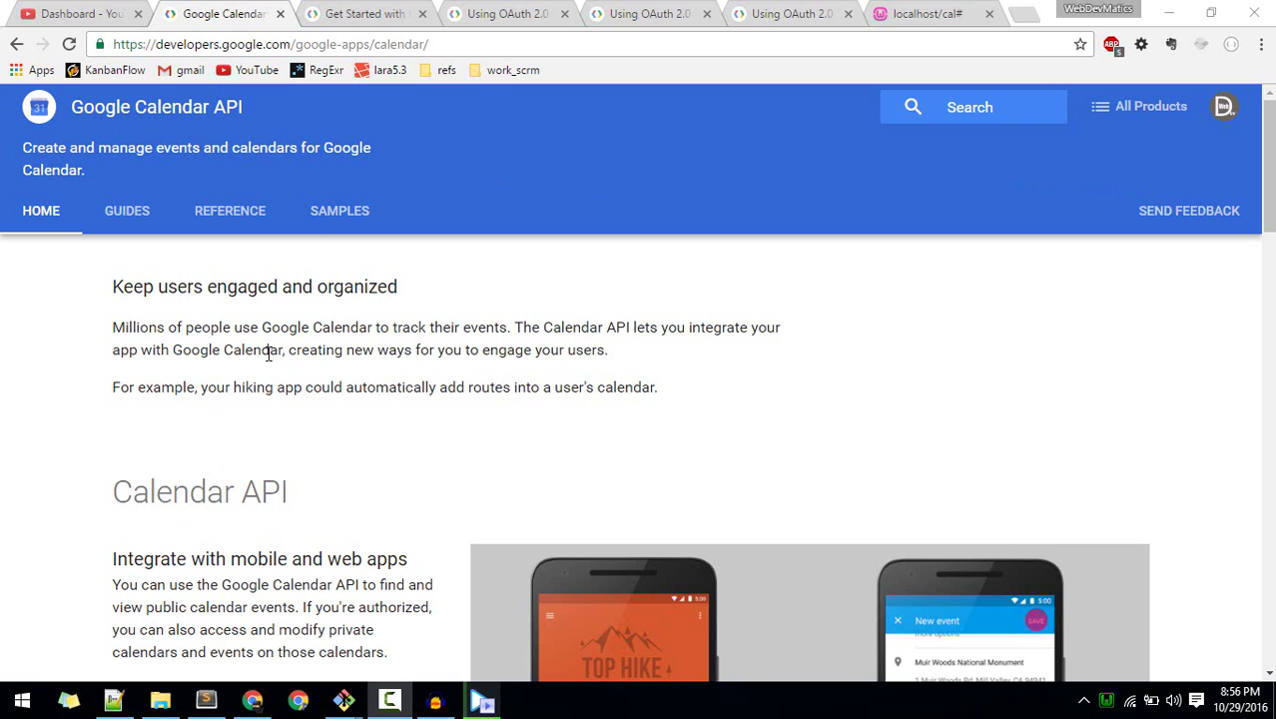
Step: Open the PHP quickstart from the Google Calendar API guides
click(127, 210)
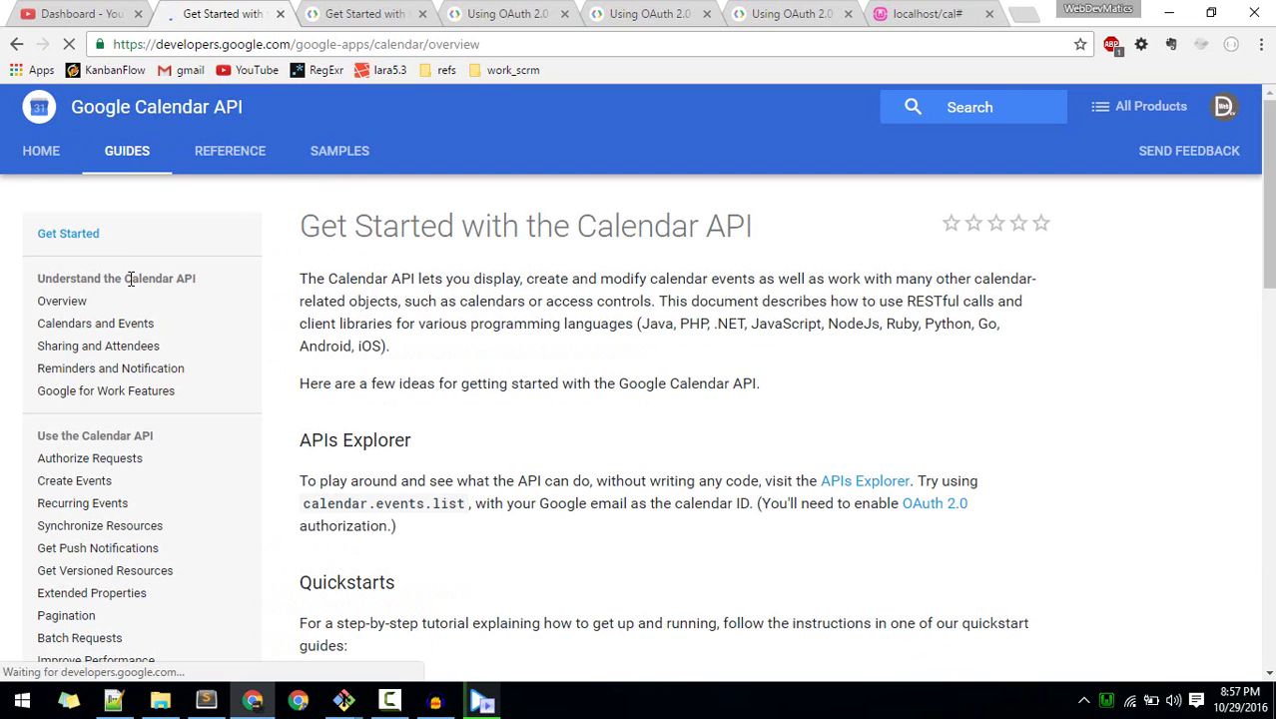
scroll(459, 373, down, 1)
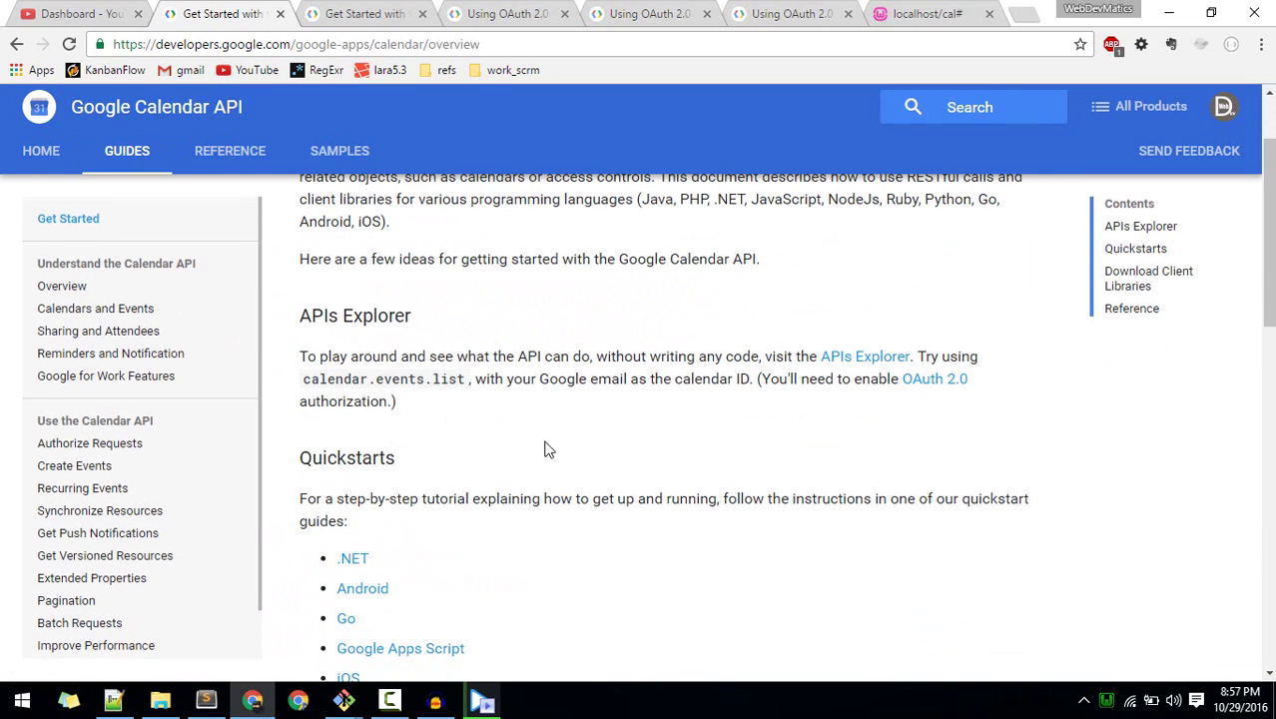
scroll(499, 495, down, 2)
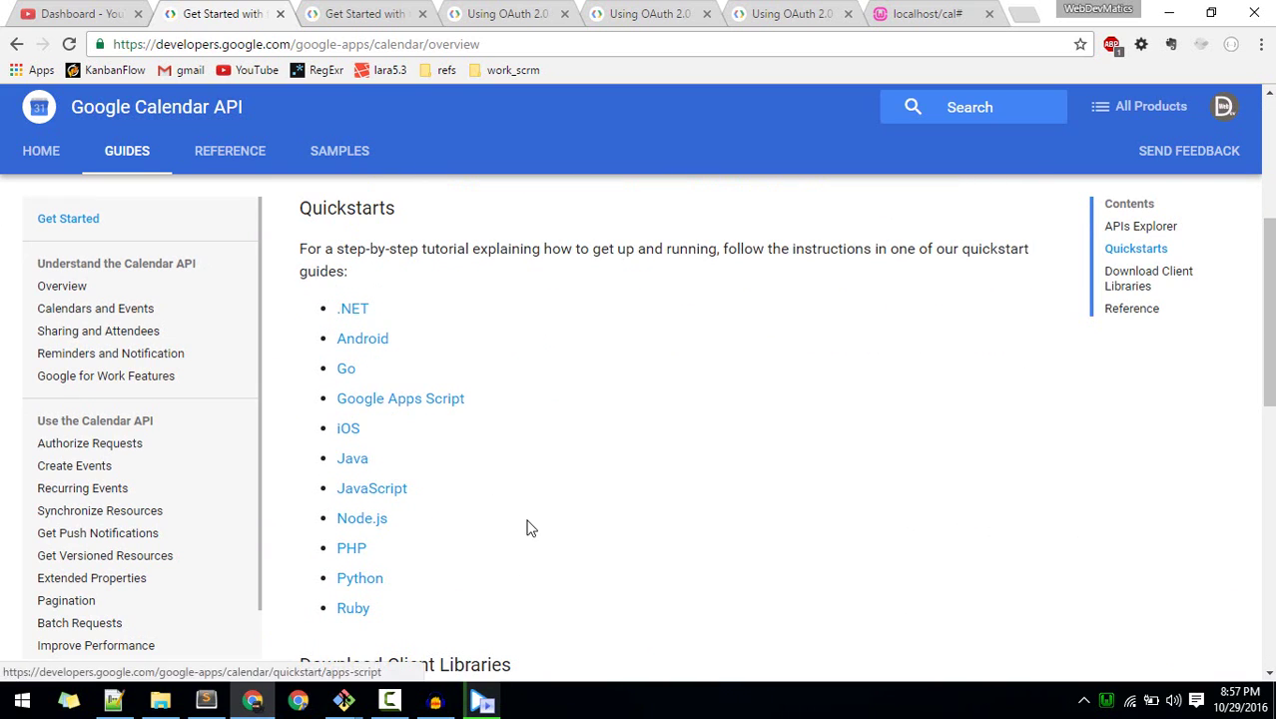
scroll(473, 547, down, 1)
scroll(475, 543, up, 1)
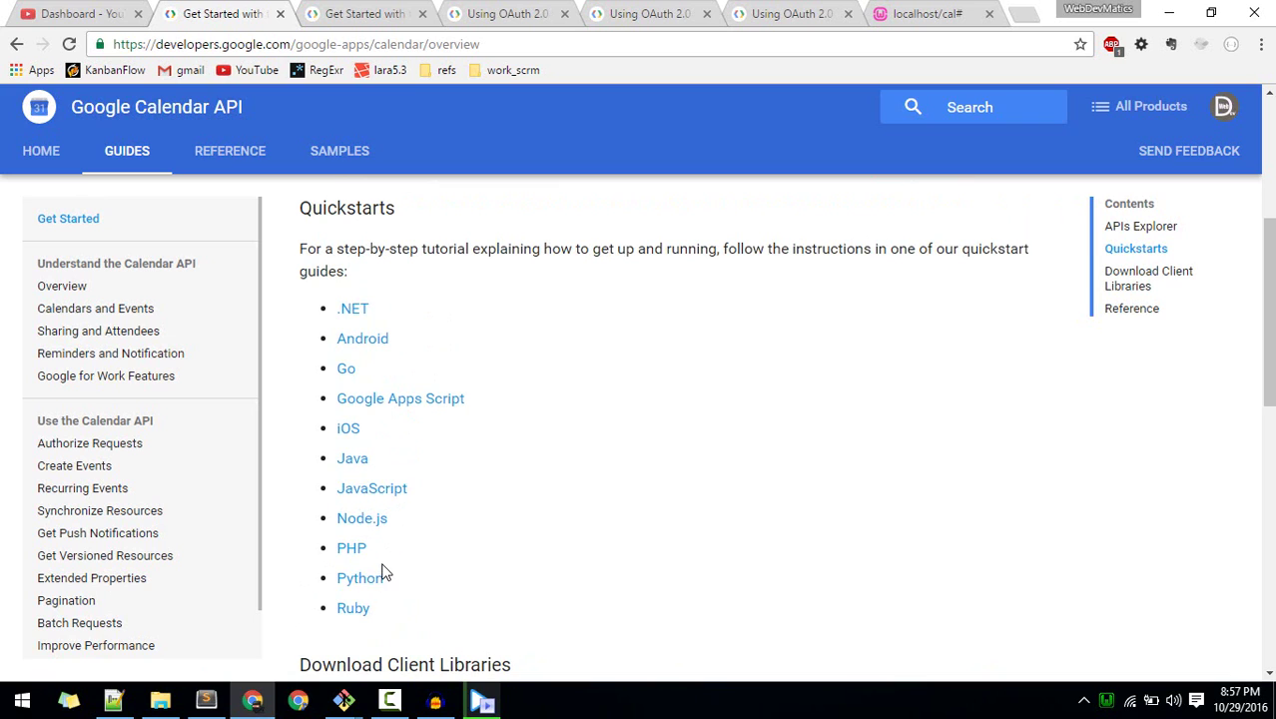
click(351, 554)
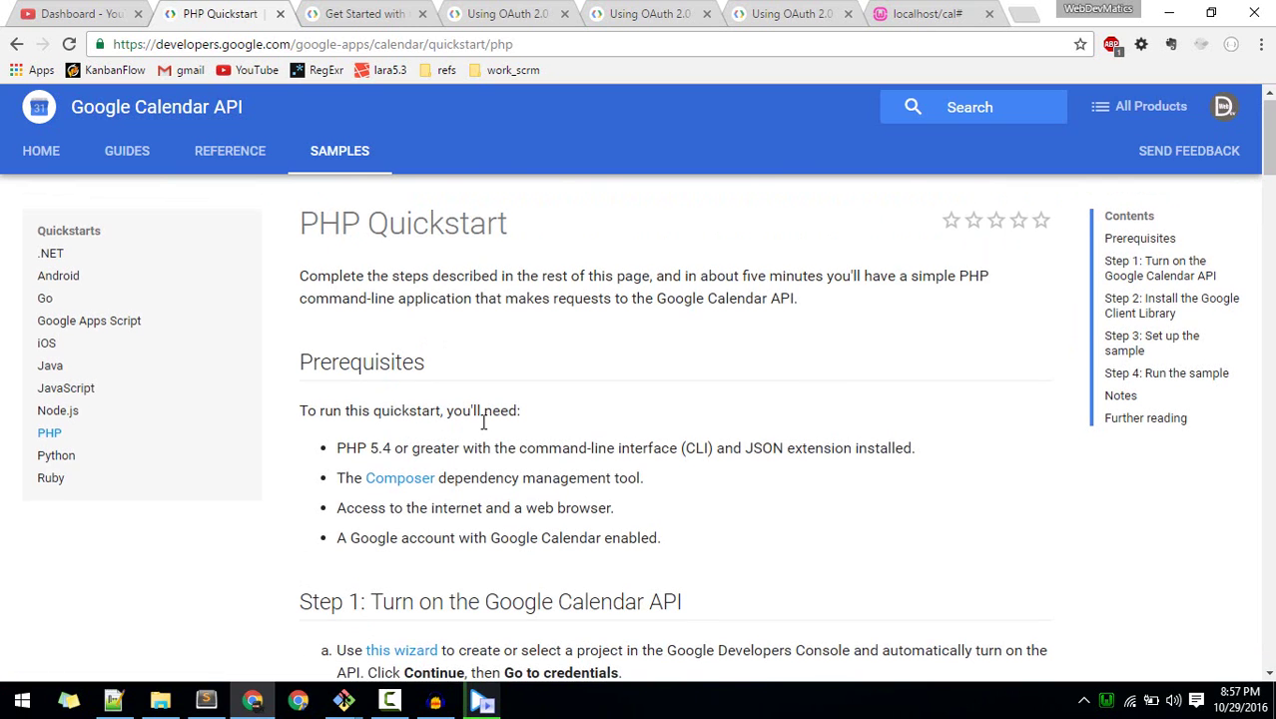
Step: Use the wizard linked in Step 1 to create a new project with the Google Calendar API enabled
scroll(483, 422, down, 3)
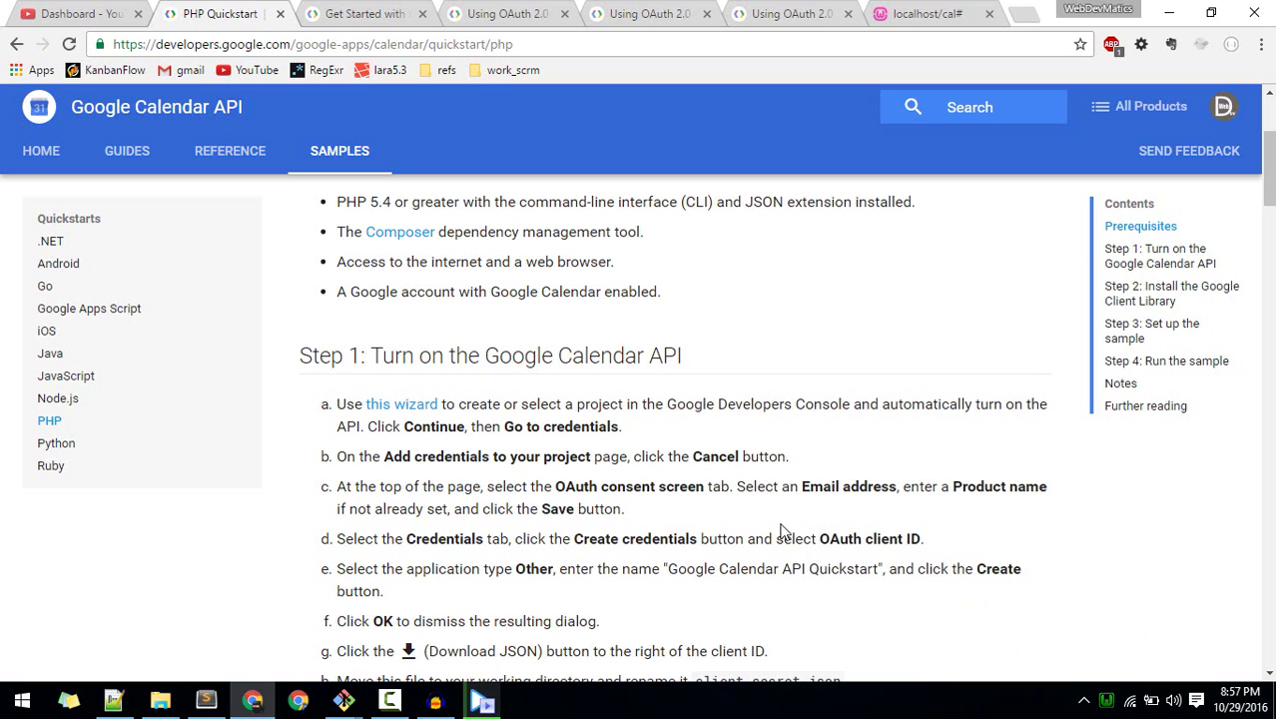
click(397, 412)
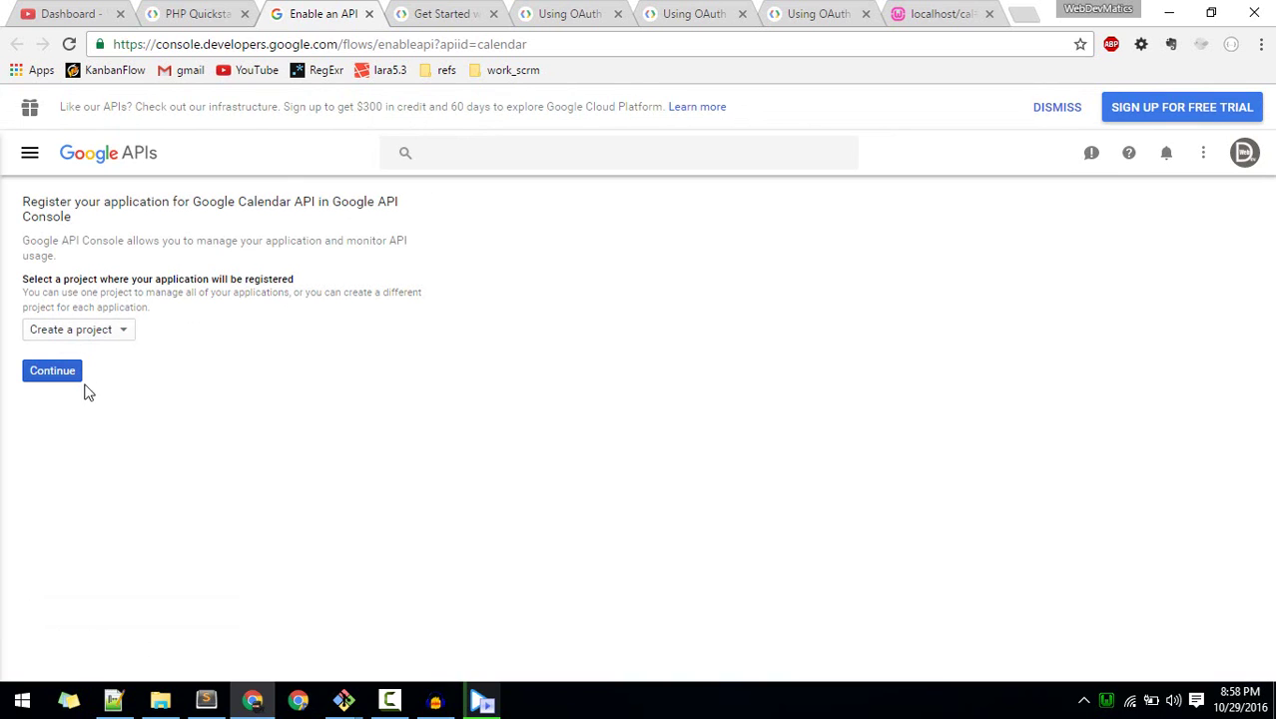
click(54, 372)
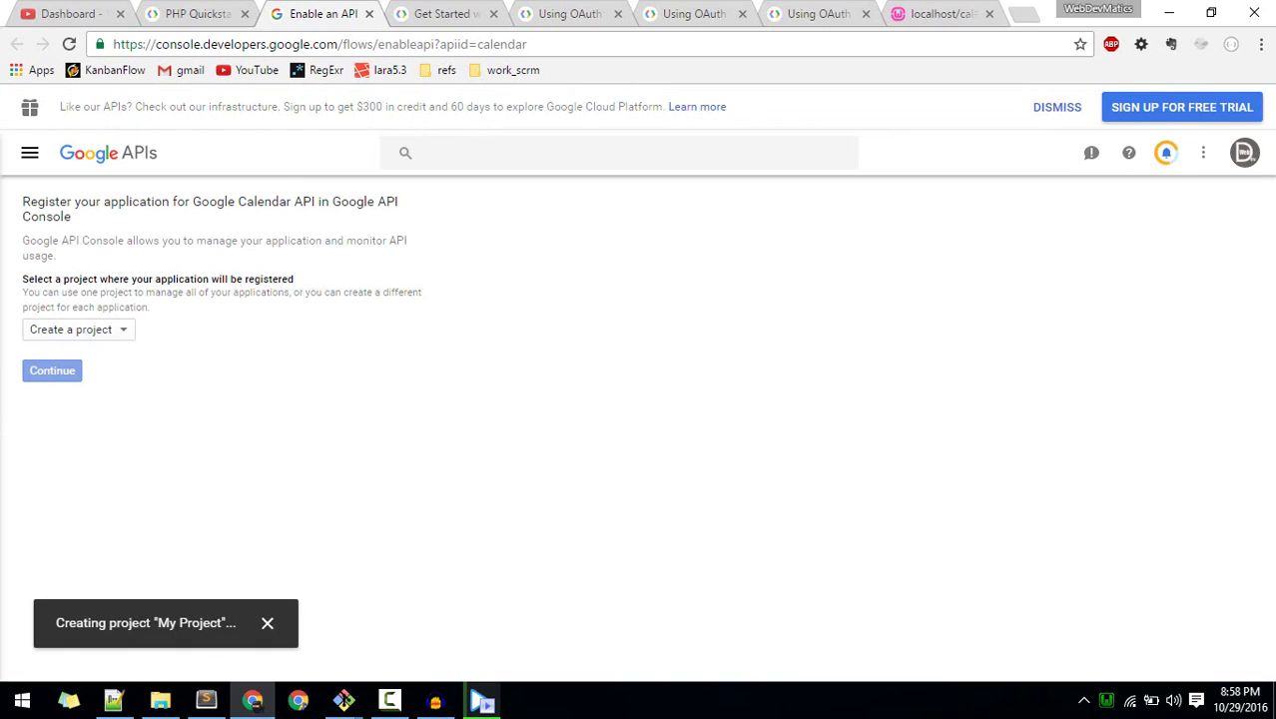
key(alt+Tab)
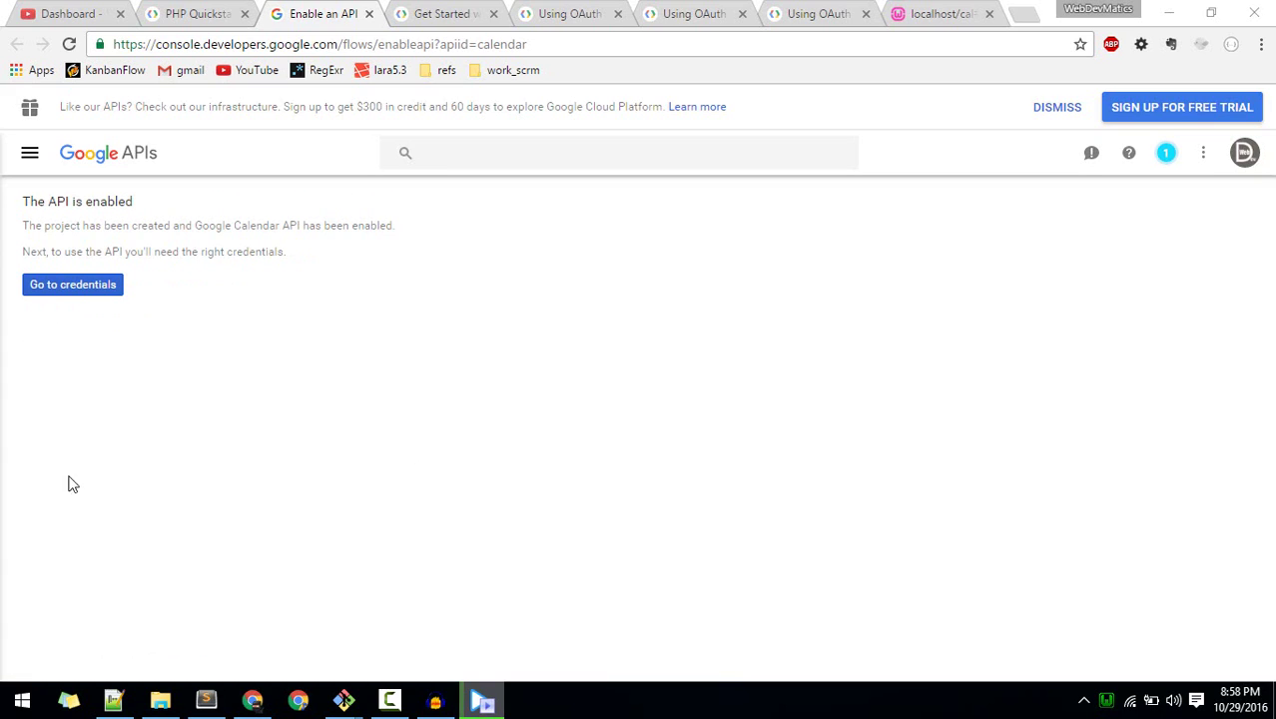
Step: Proceed to the new project's credentials and cancel the Add credentials wizard, as the quickstart instructs
click(80, 289)
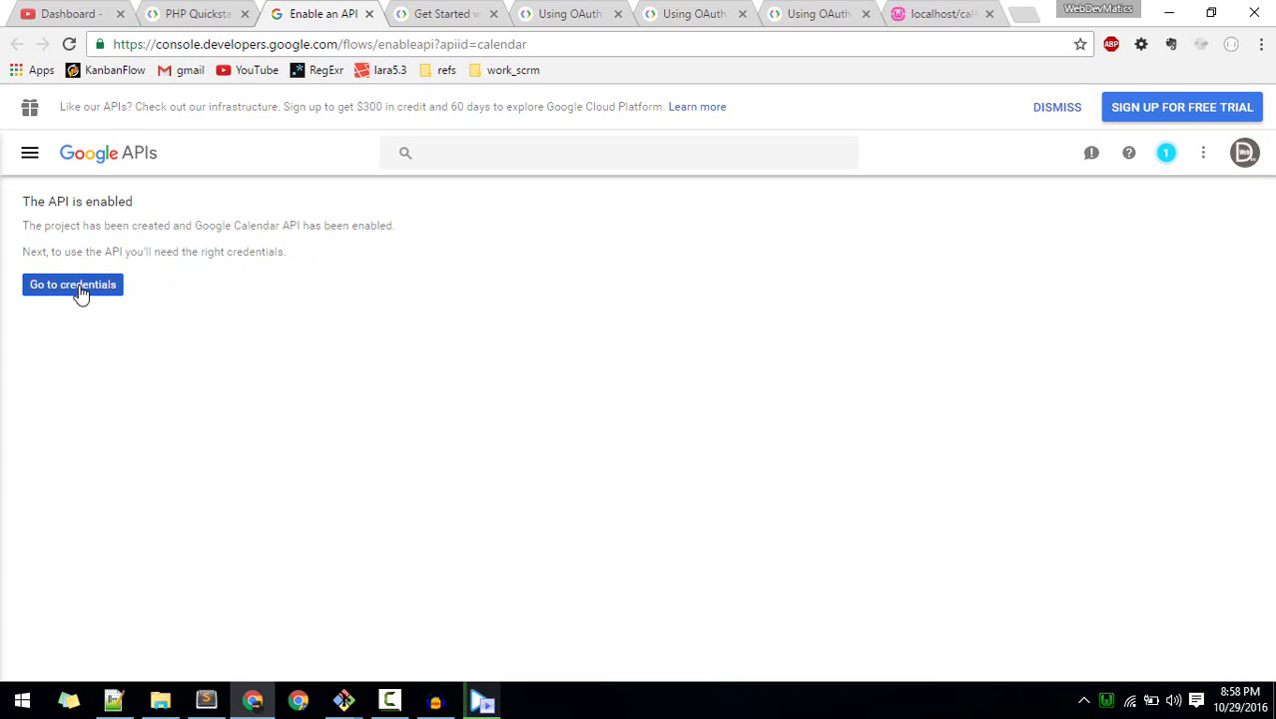
click(81, 289)
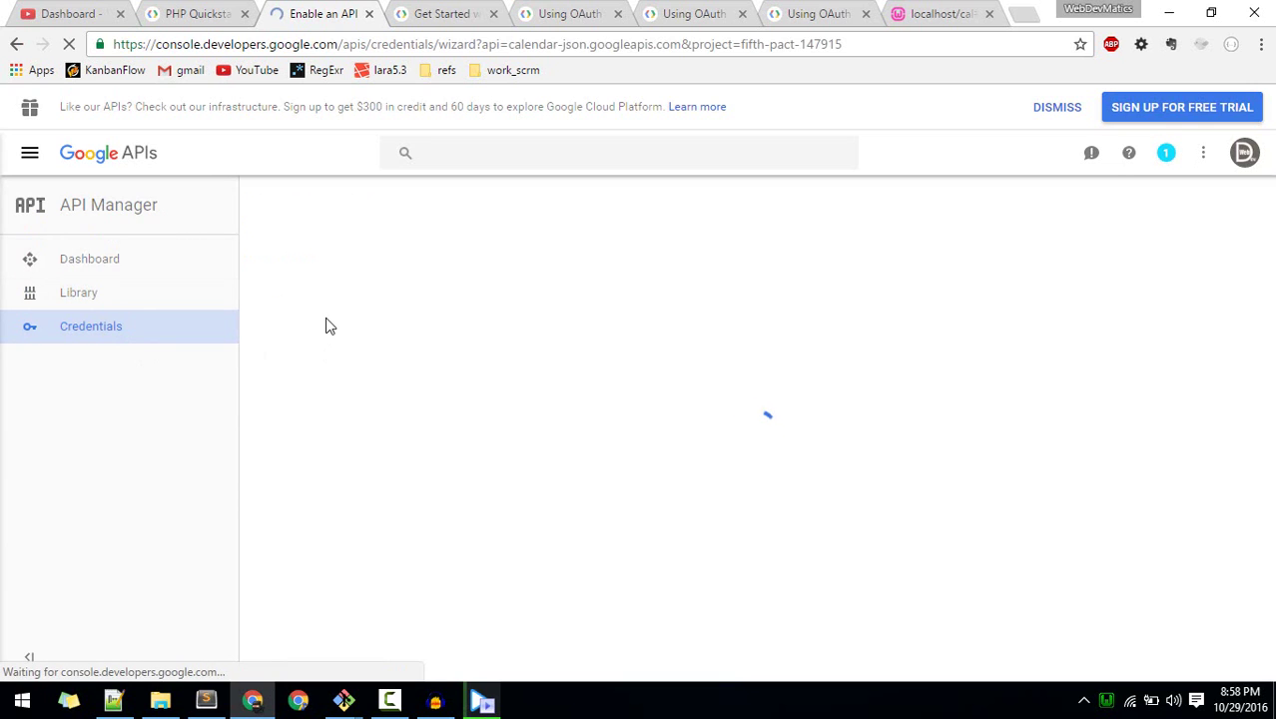
click(436, 10)
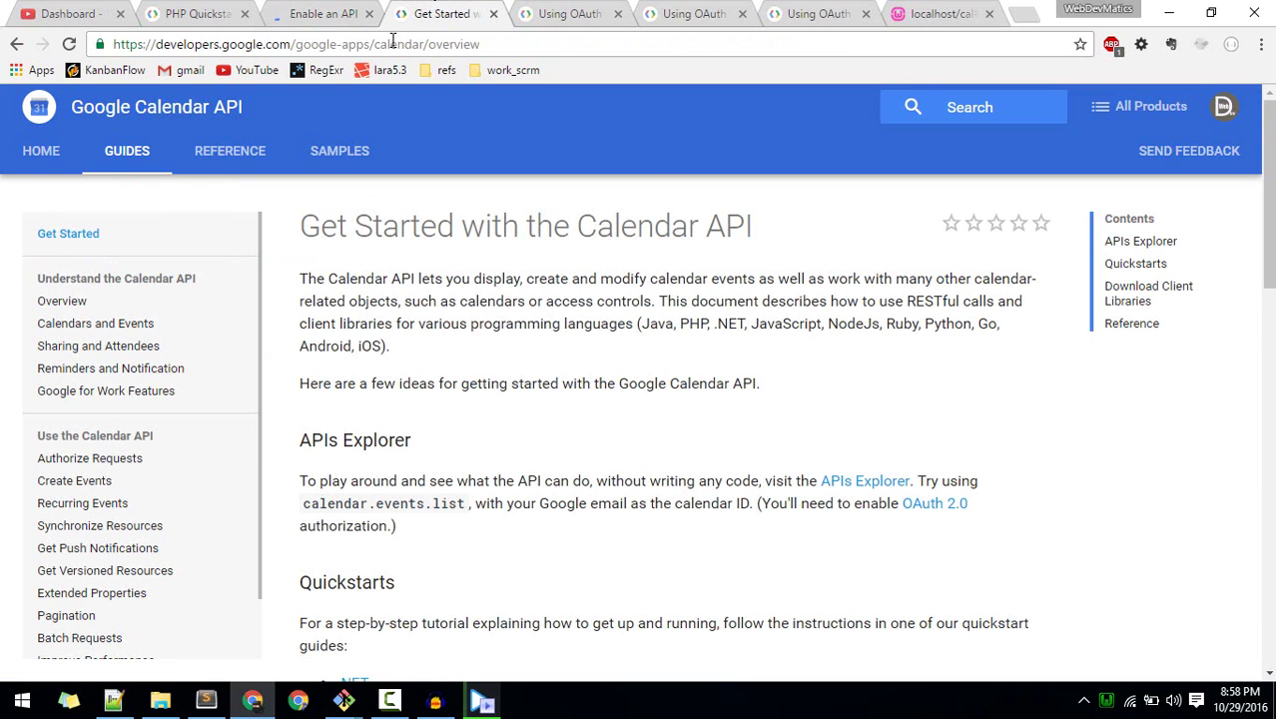
click(197, 13)
scroll(404, 420, down, 3)
scroll(406, 356, up, 1)
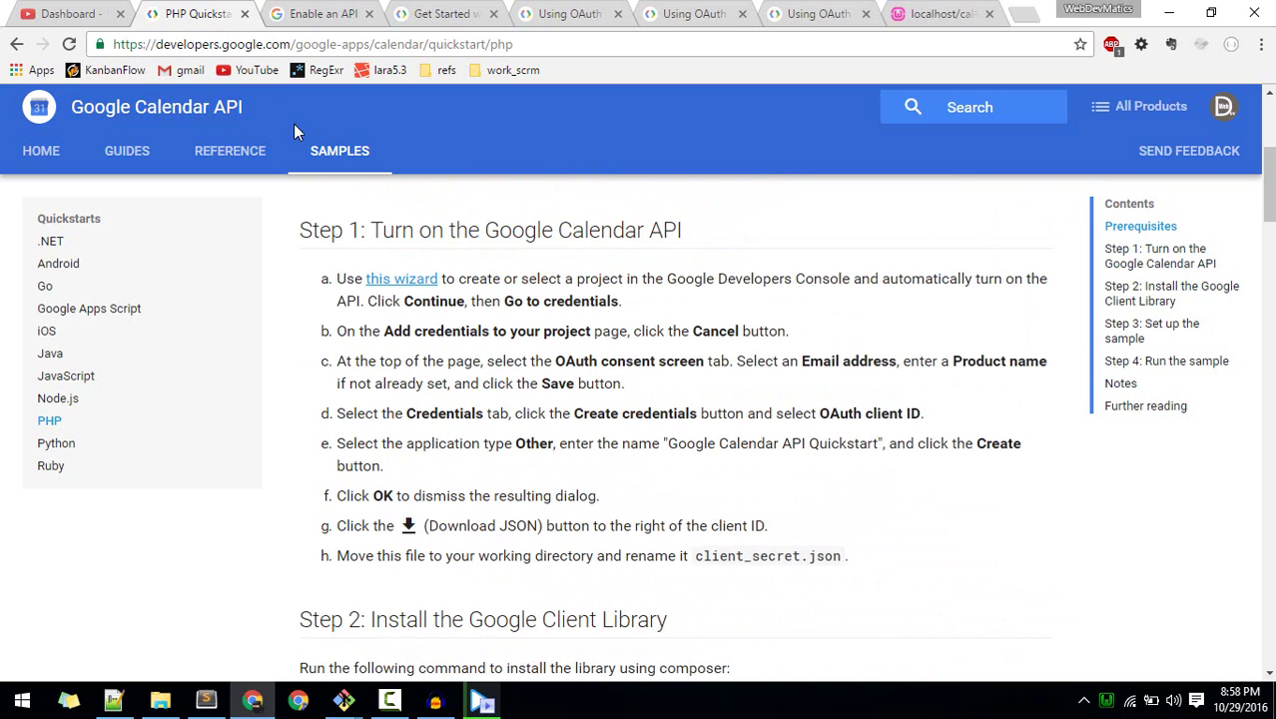
click(311, 17)
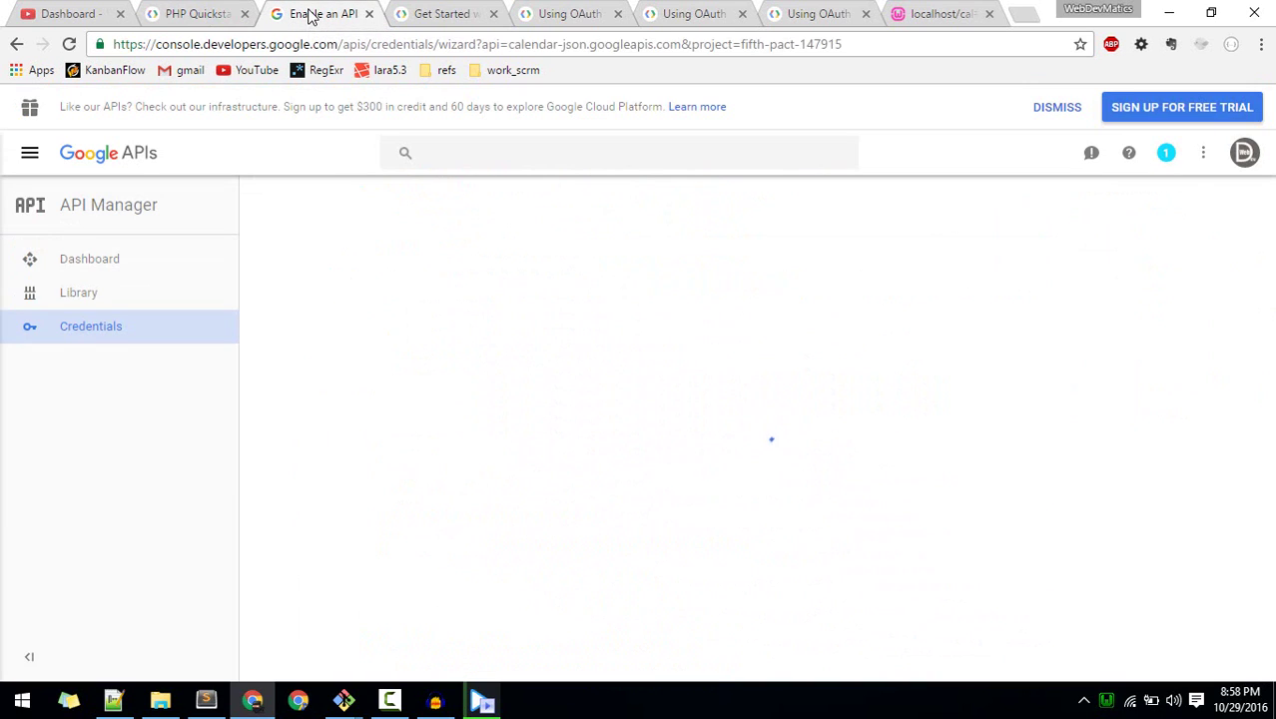
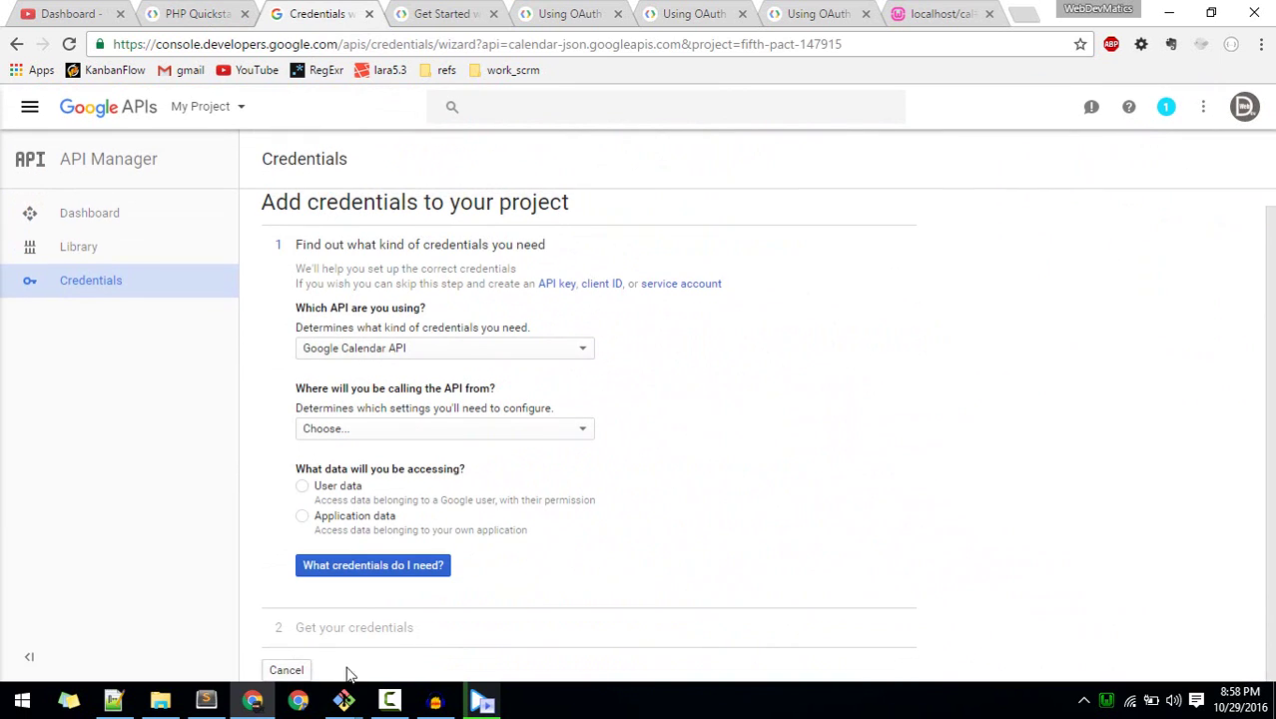
click(290, 669)
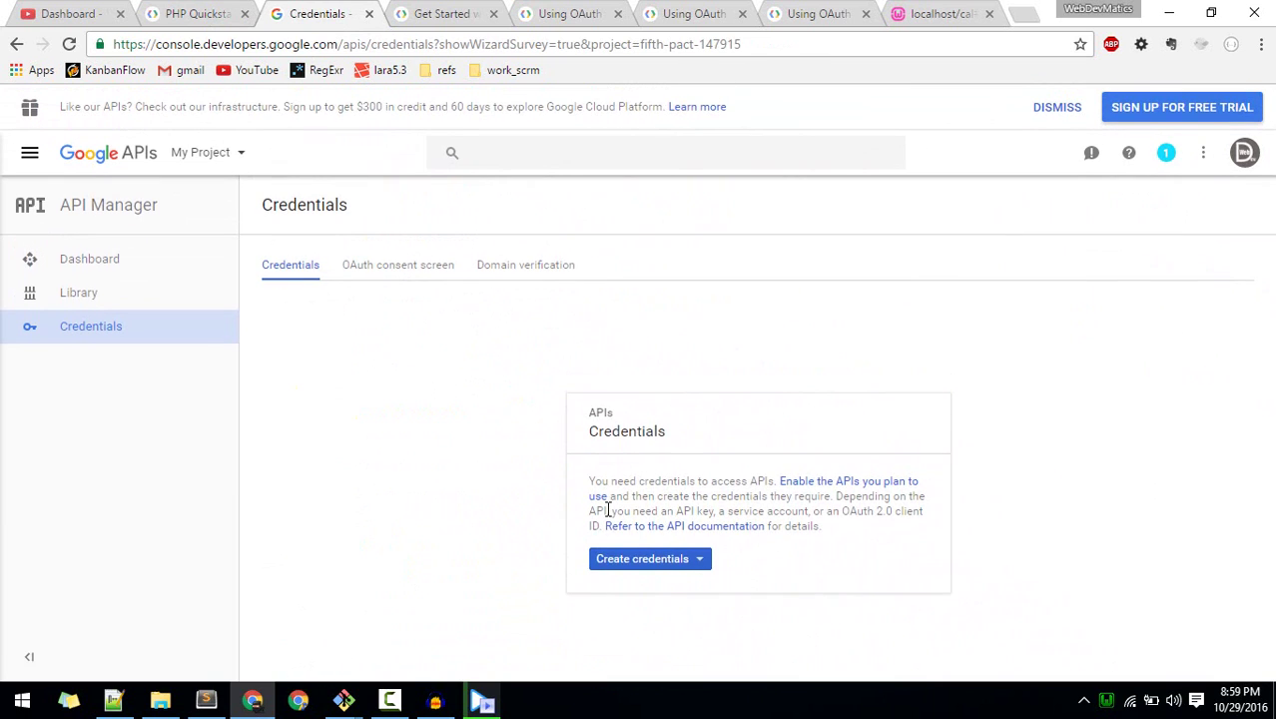
Step: Begin creating an OAuth client ID and save its consent screen with the product name WebDev
click(644, 561)
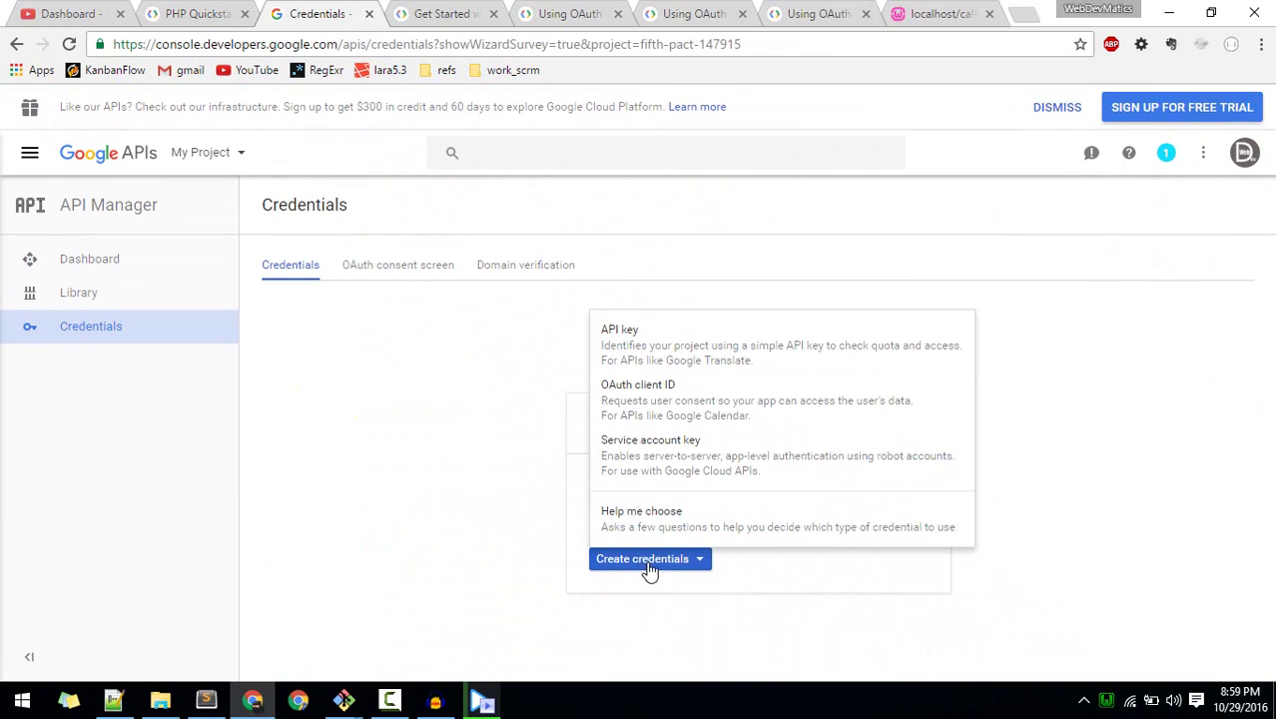
click(640, 395)
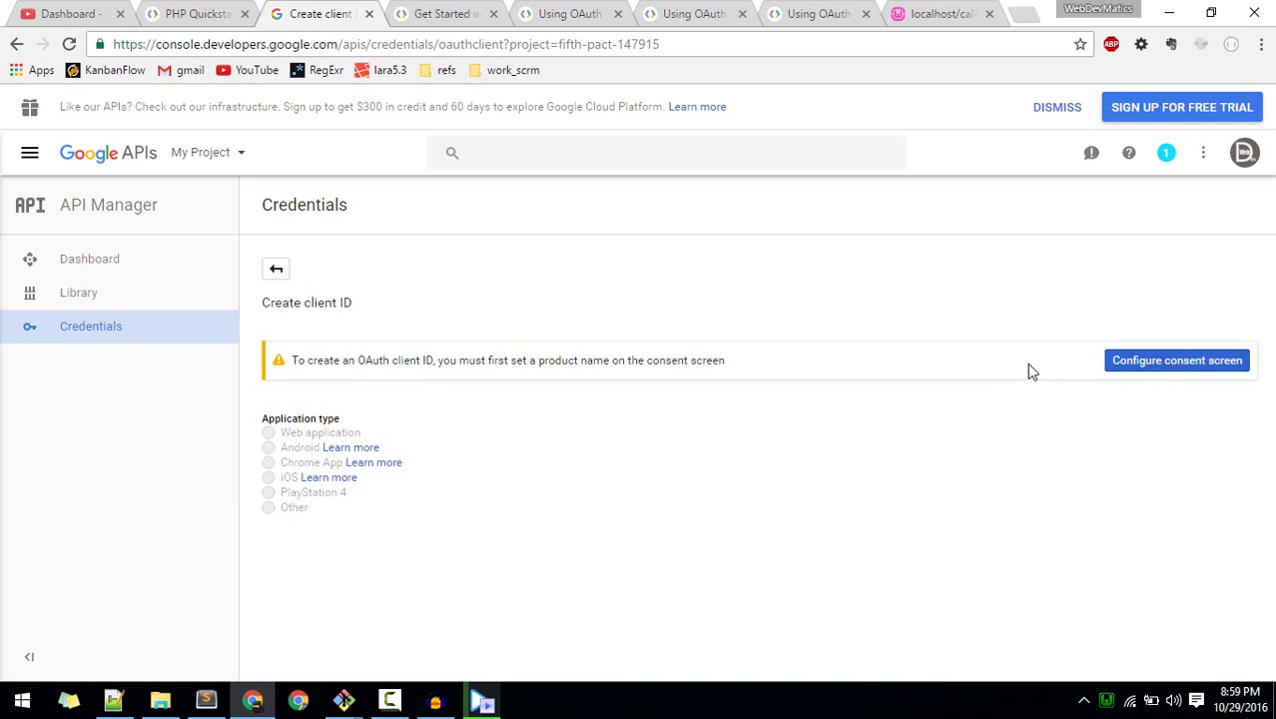
click(1128, 361)
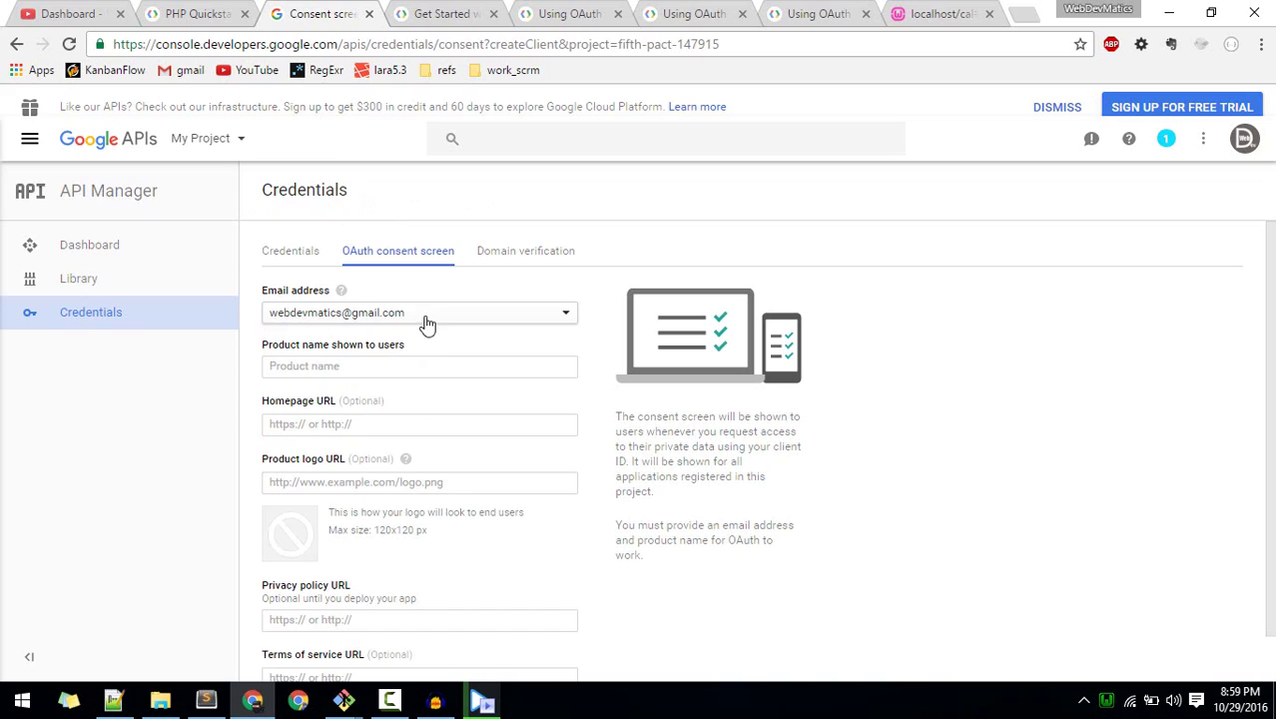
click(324, 368)
text(WebDev)
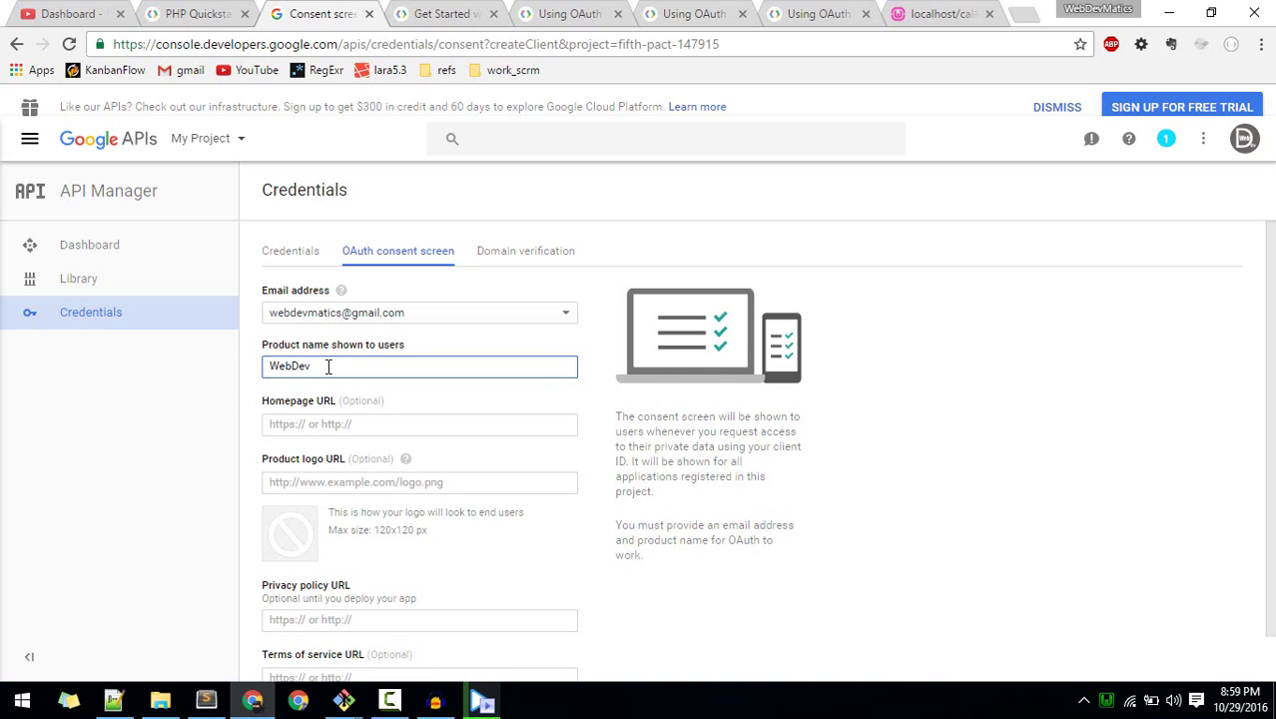
scroll(334, 374, down, 1)
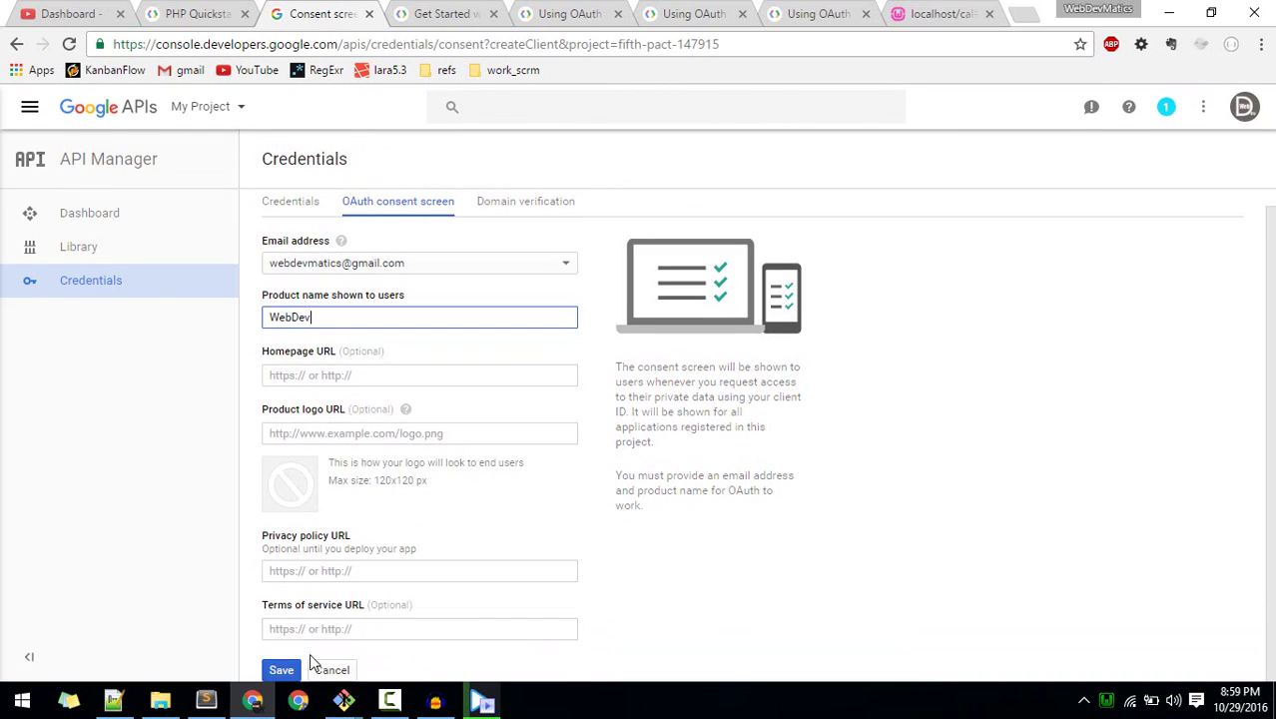
click(277, 670)
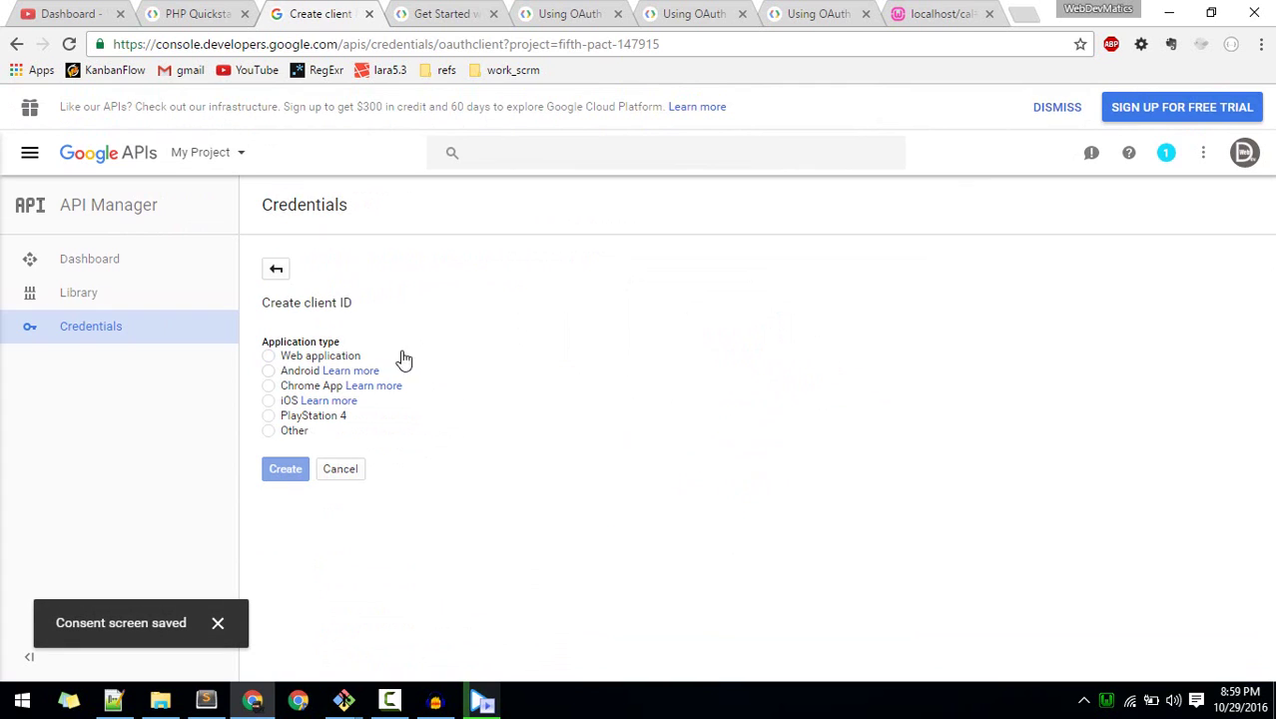
Step: Create the OAuth client ID with application type Other and the name WebDevMatics
click(269, 430)
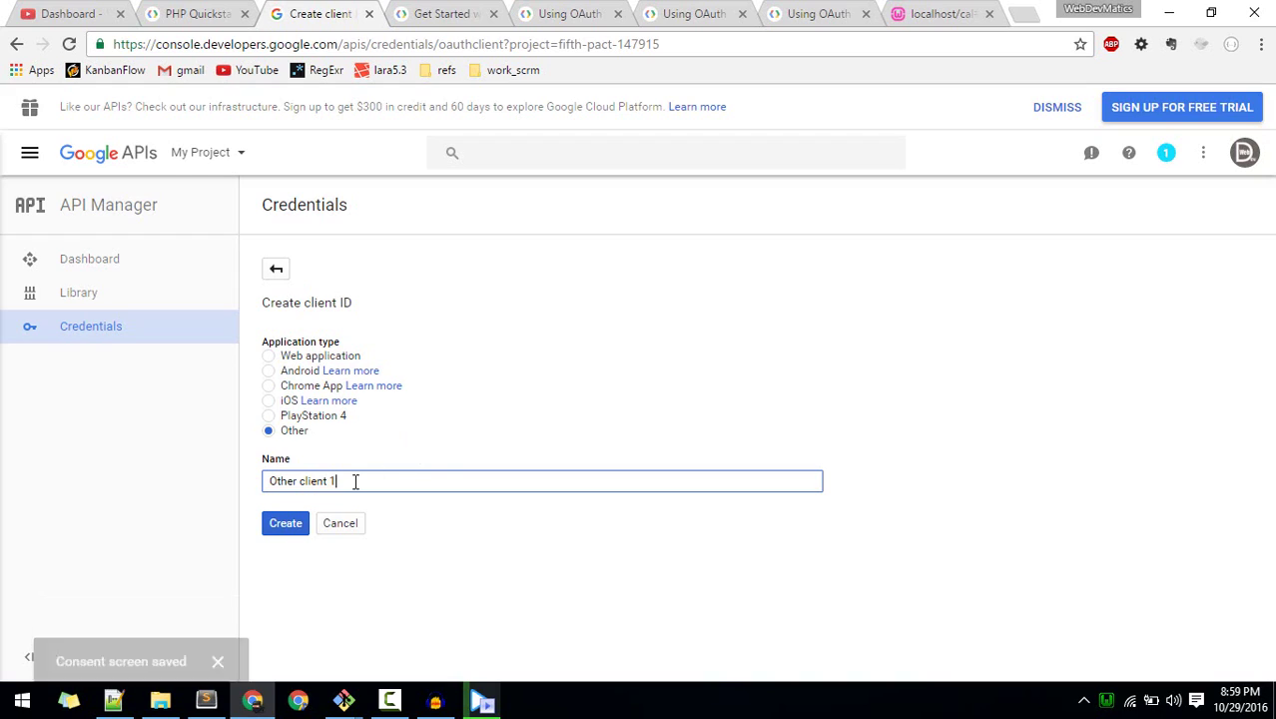
triple_click(303, 483)
text(WebDev)
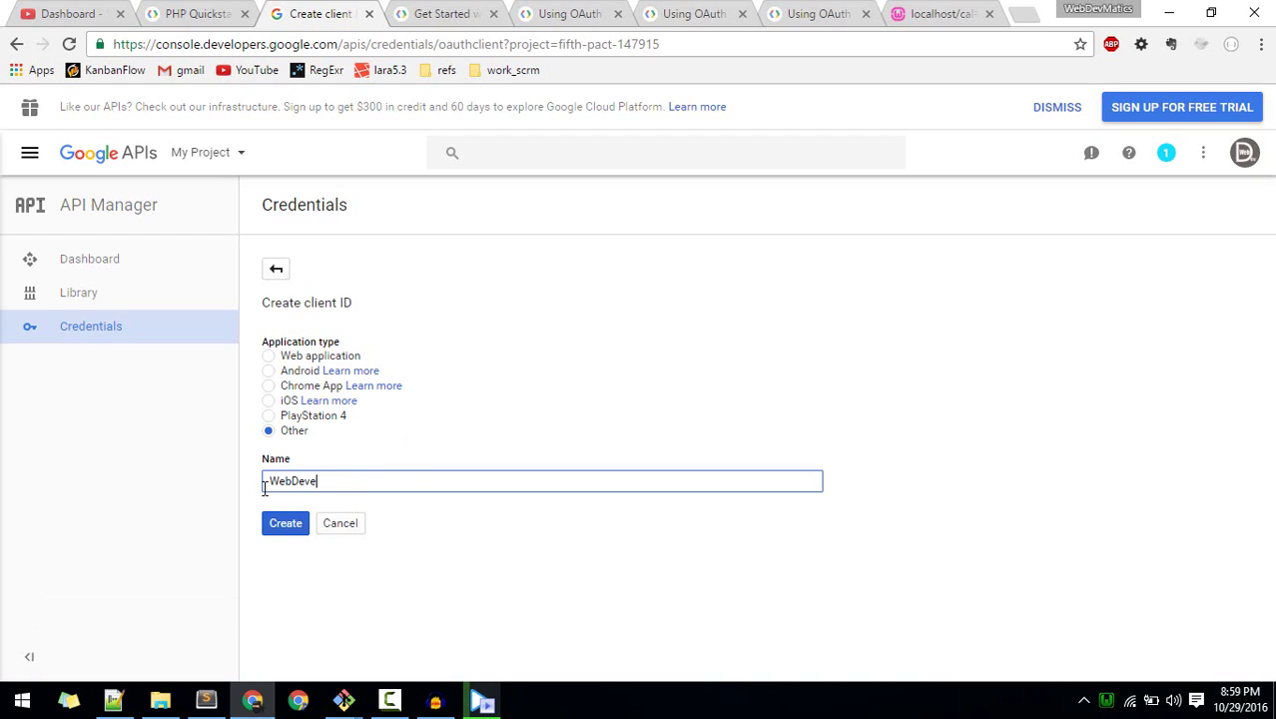
text(Matics)
click(278, 524)
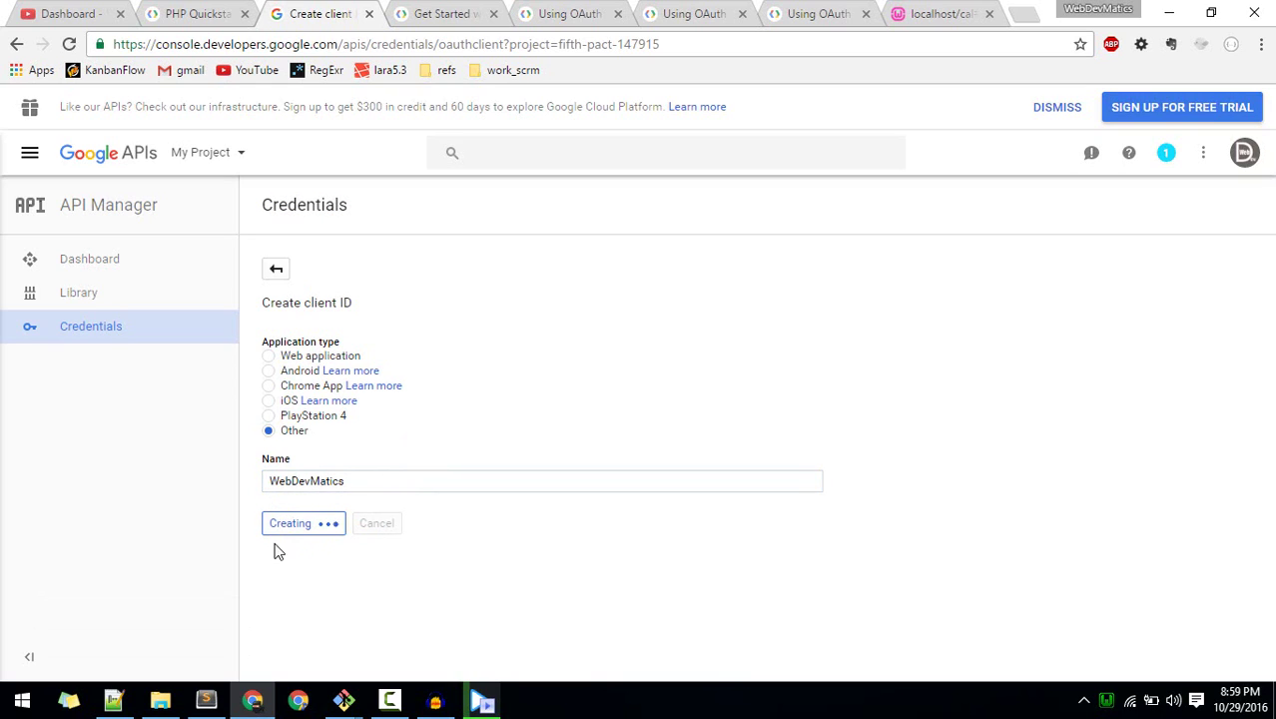
Step: Dismiss the new OAuth client's details and download the WebDevMatics client's JSON file
click(219, 12)
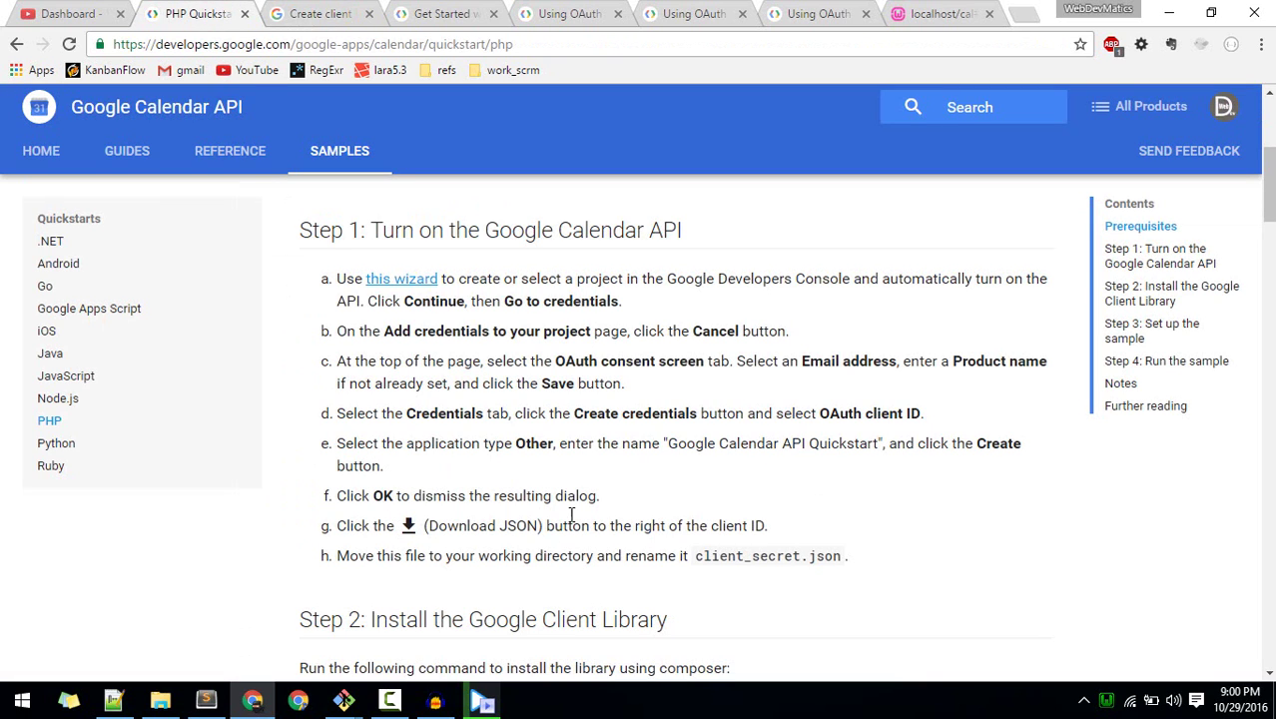
drag(512, 442, 556, 443)
click(320, 13)
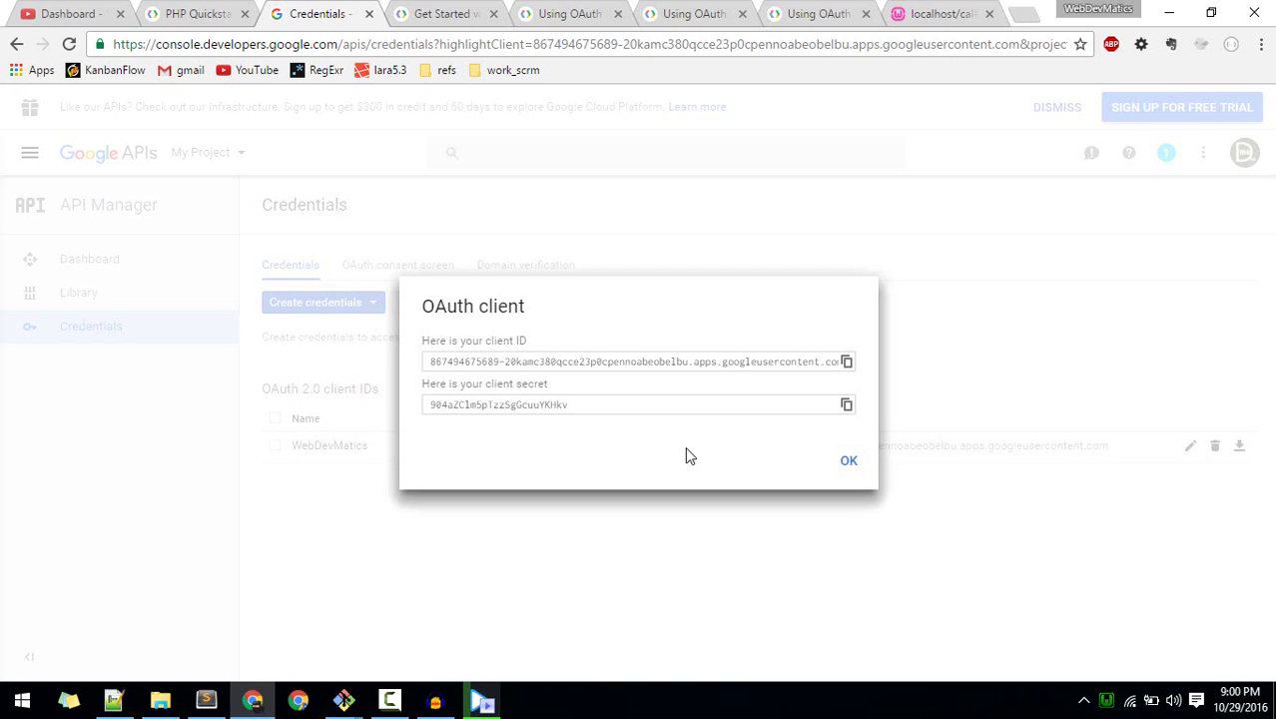
click(850, 462)
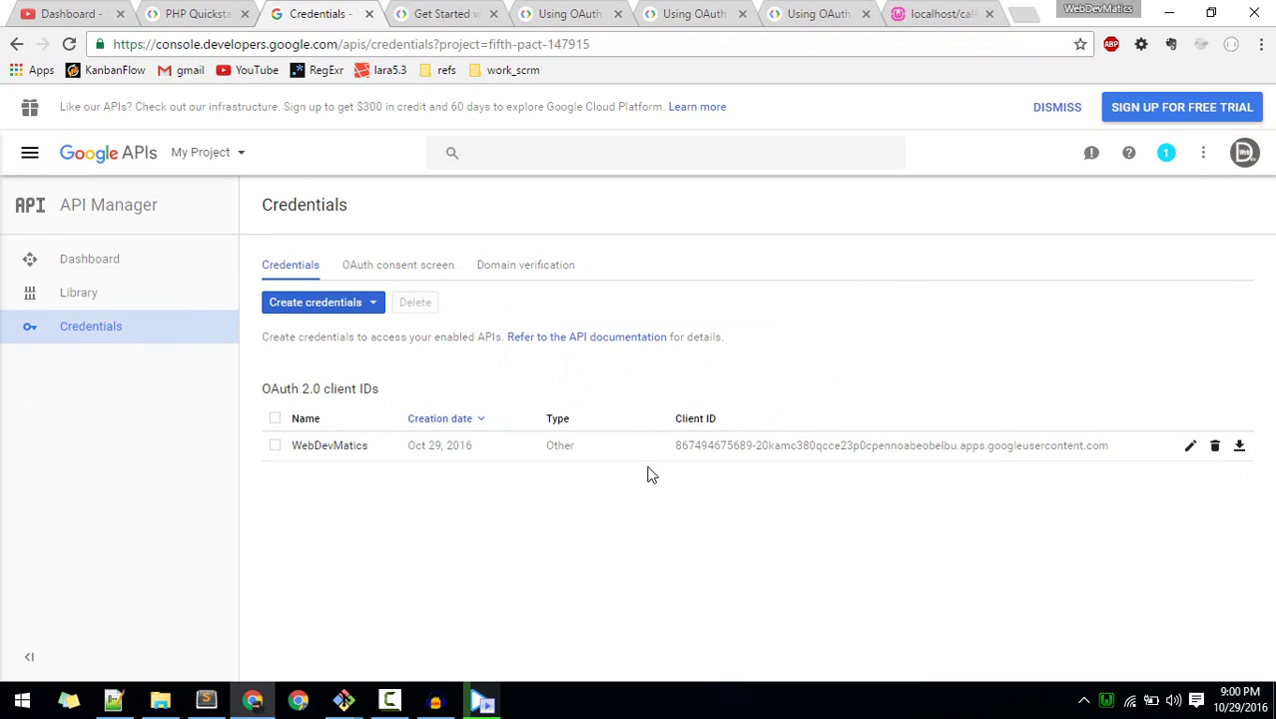
click(1239, 446)
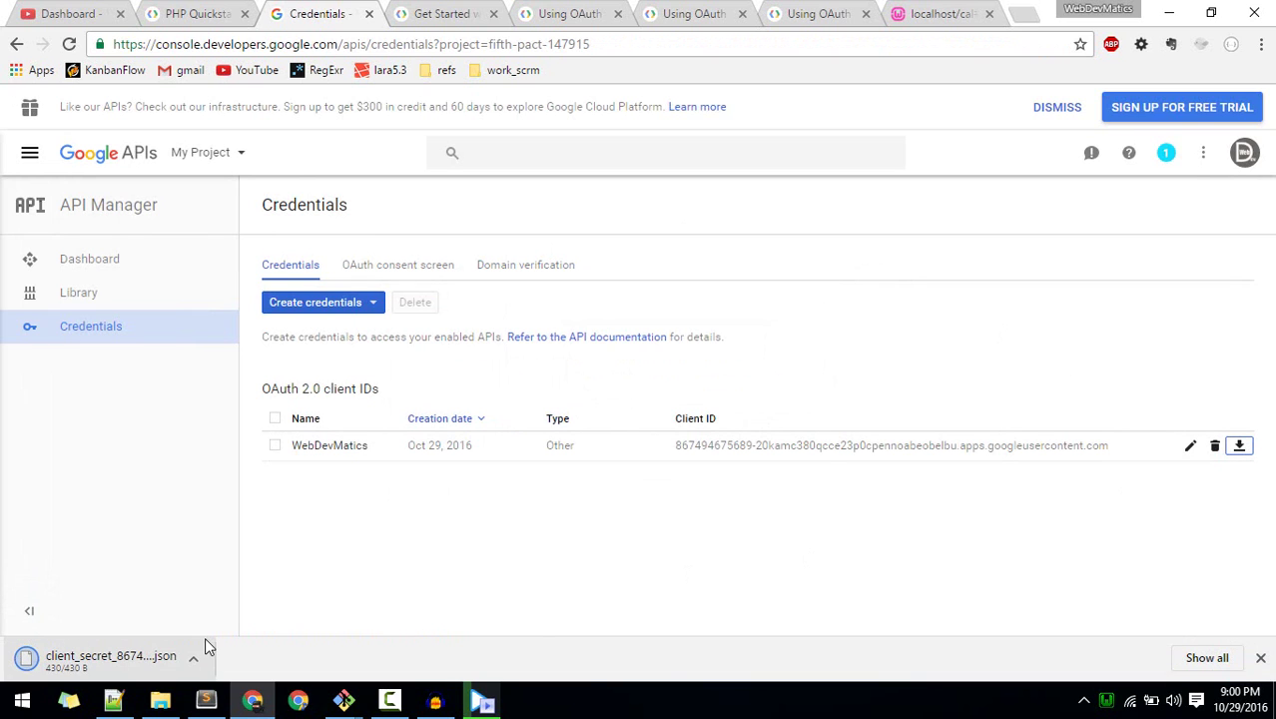
Step: Show the downloaded client_secret JSON file in its folder, copy it and go to the Desktop folder
click(203, 649)
click(244, 601)
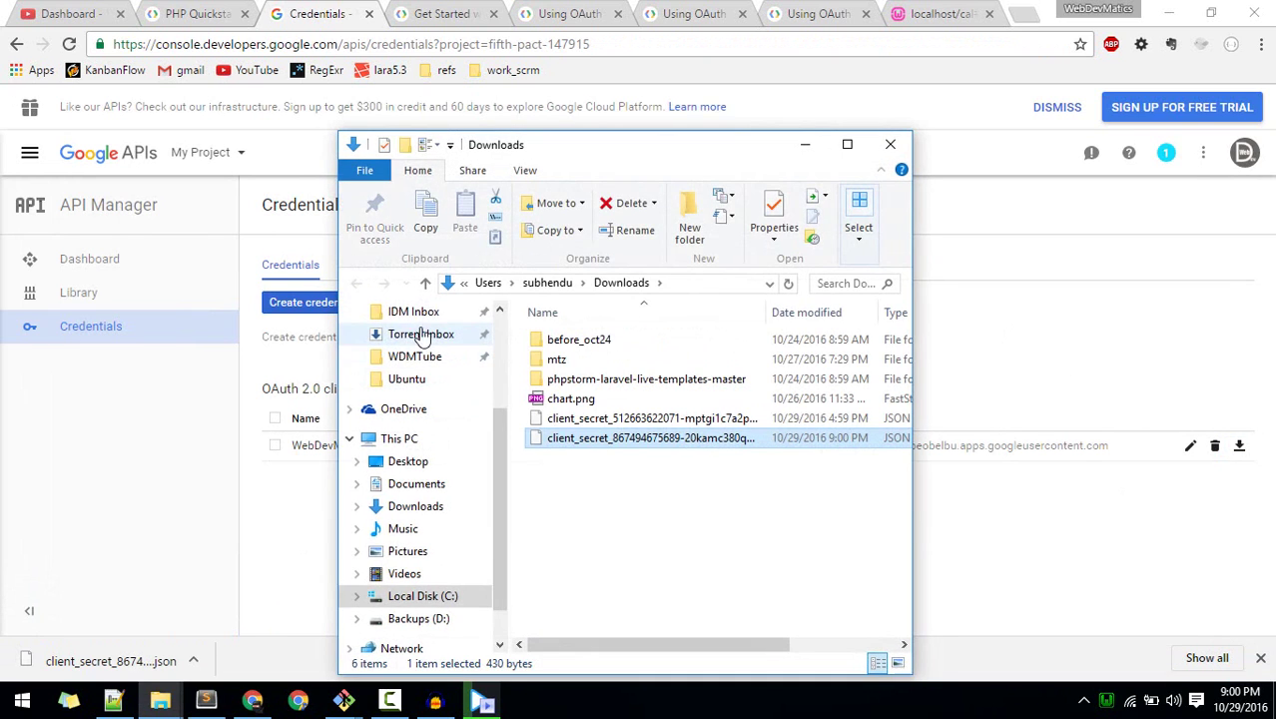
right_click(616, 439)
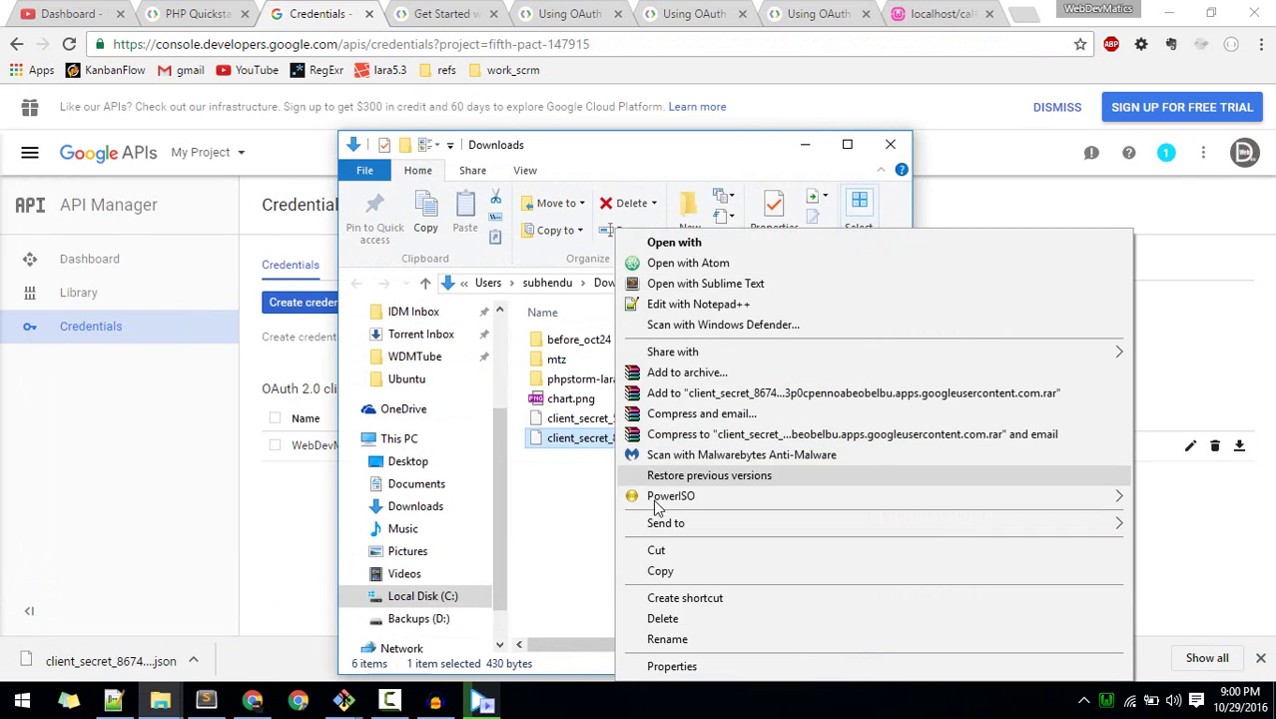
click(660, 570)
scroll(420, 389, up, 3)
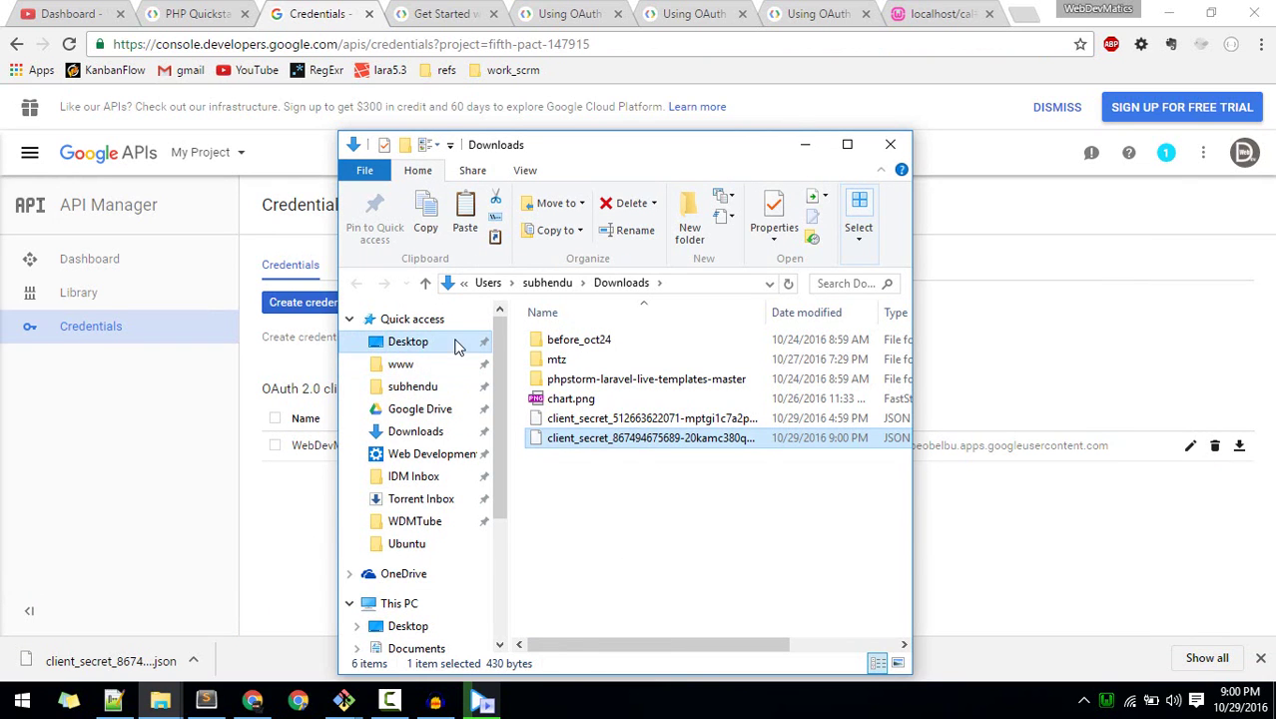
click(458, 344)
click(586, 461)
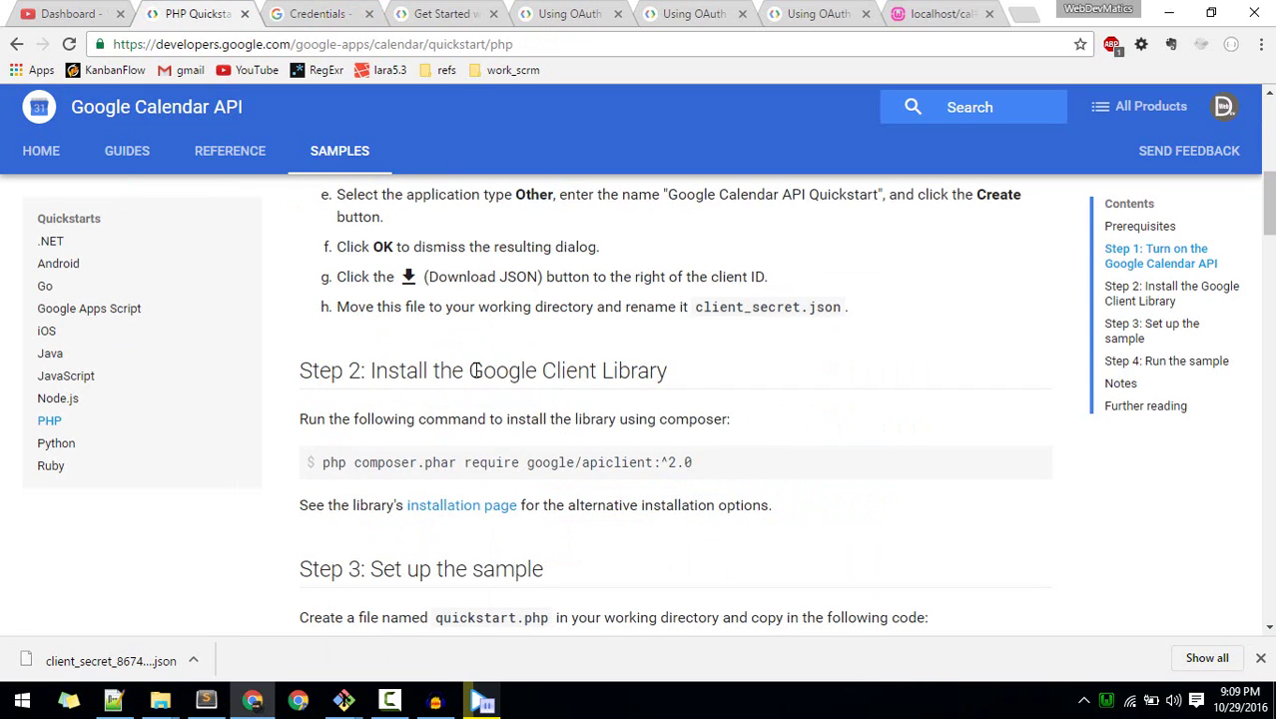
Step: Review the quickstart's Step 2 on installing the Google Client Library and the start of Step 3
drag(468, 371, 656, 364)
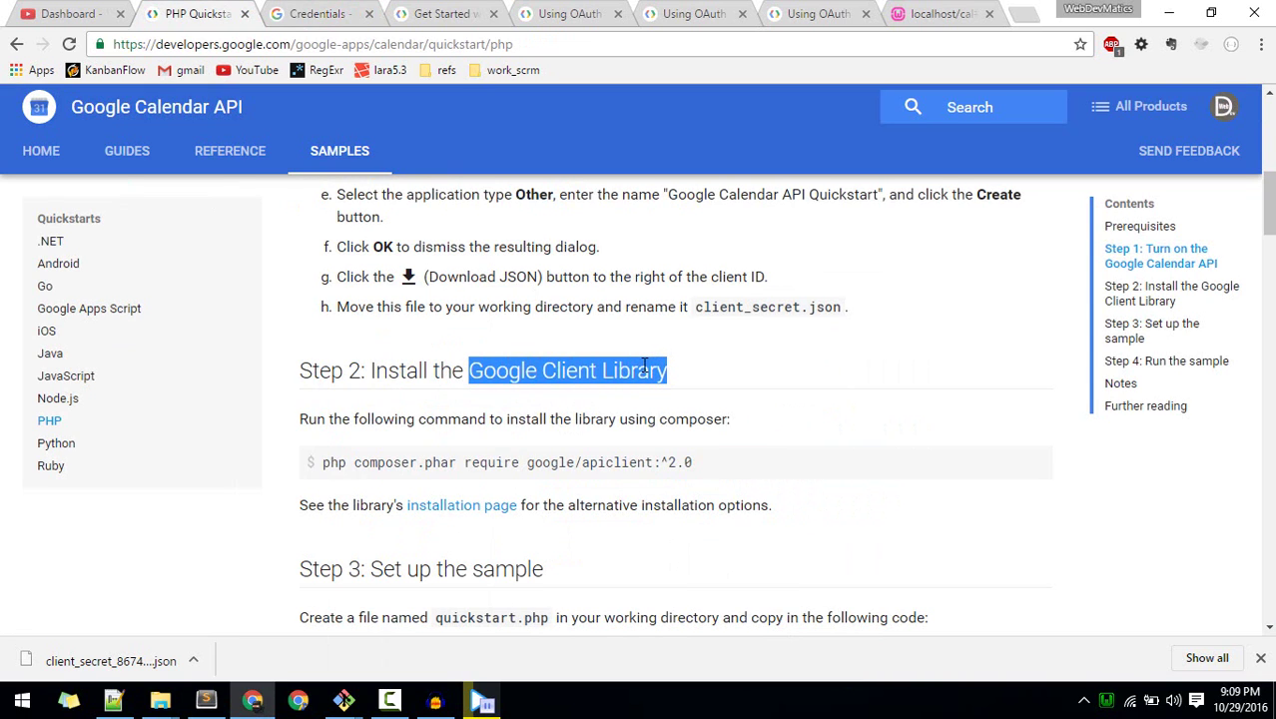
scroll(531, 440, down, 1)
scroll(520, 459, down, 1)
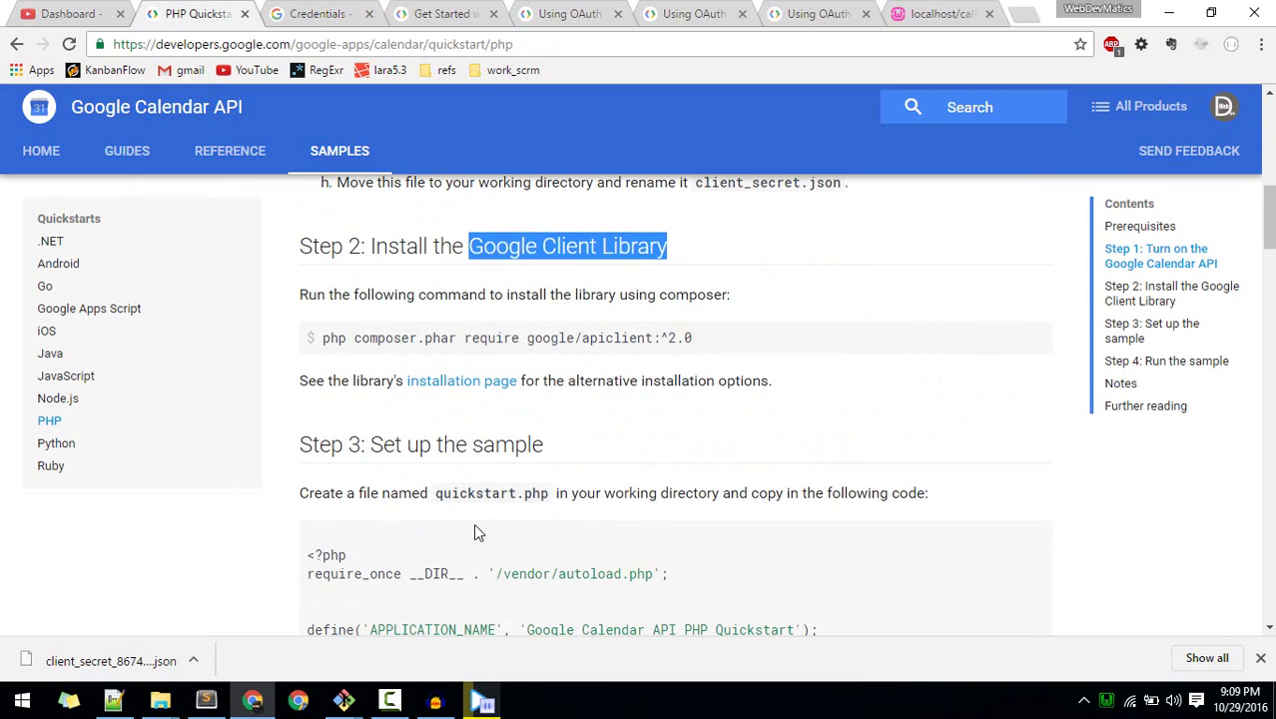
Step: Switch to File Explorer, go to the utube folder and open a Git Bash terminal in its notebookapp folder
click(159, 701)
double_click(659, 314)
click(657, 334)
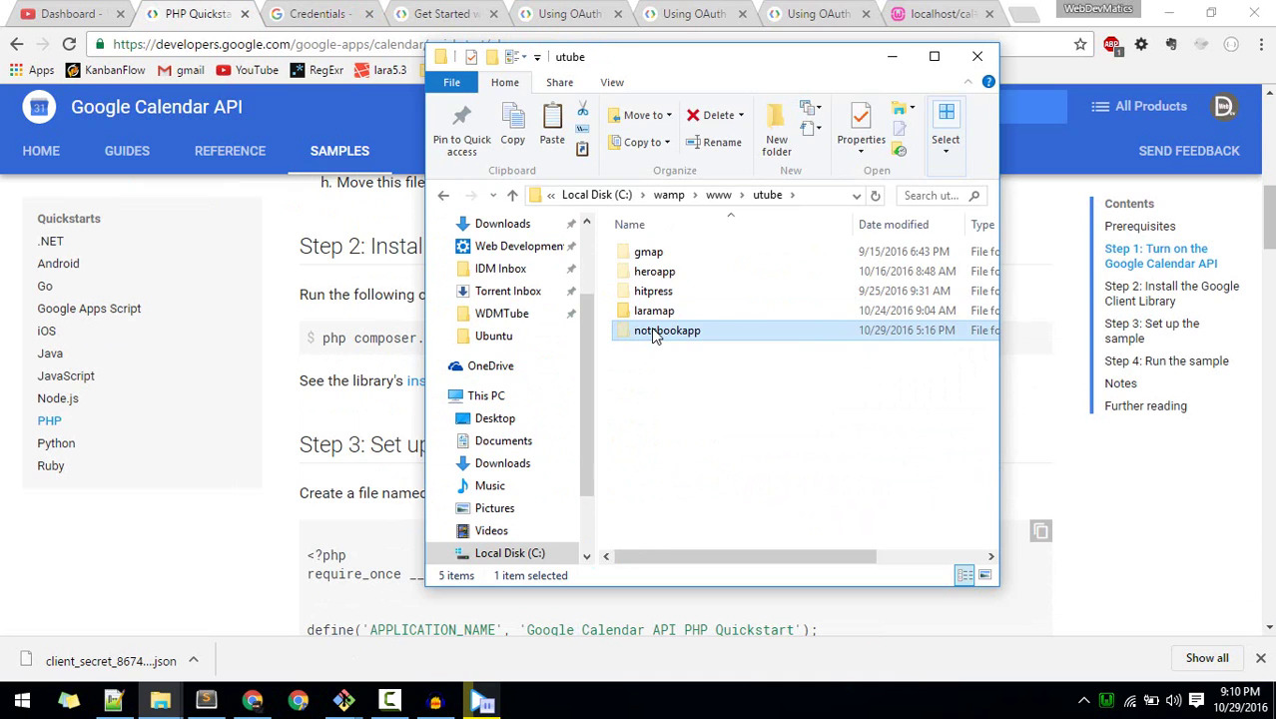
right_click(656, 336)
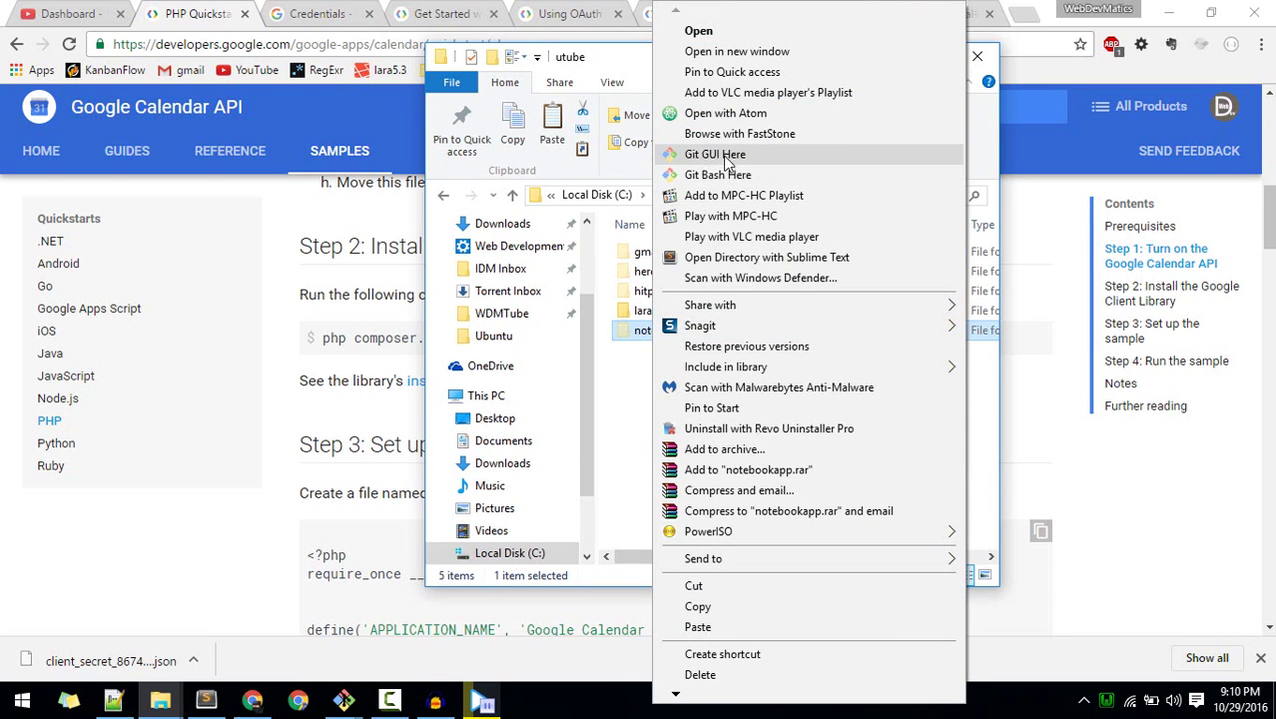
click(728, 176)
drag(330, 40, 677, 114)
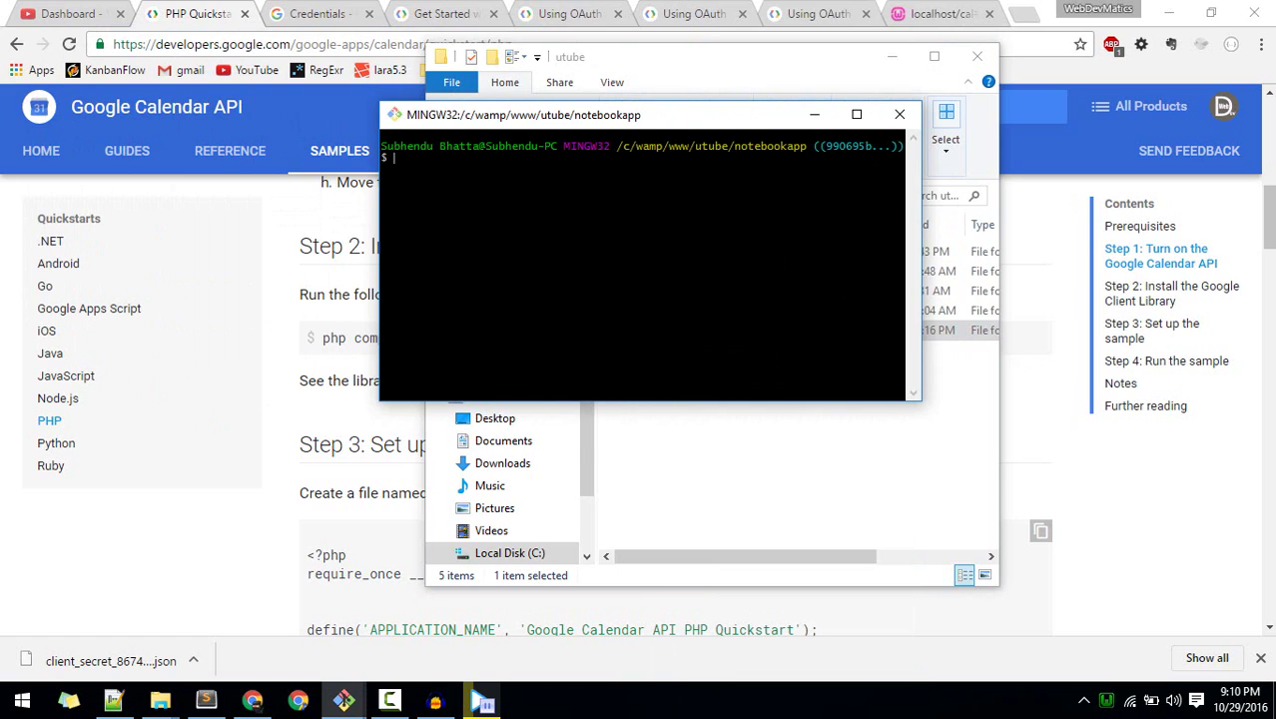
drag(678, 114, 708, 154)
Step: Enter the command composer require google/apiclient in the notebookapp terminal
text(composer re)
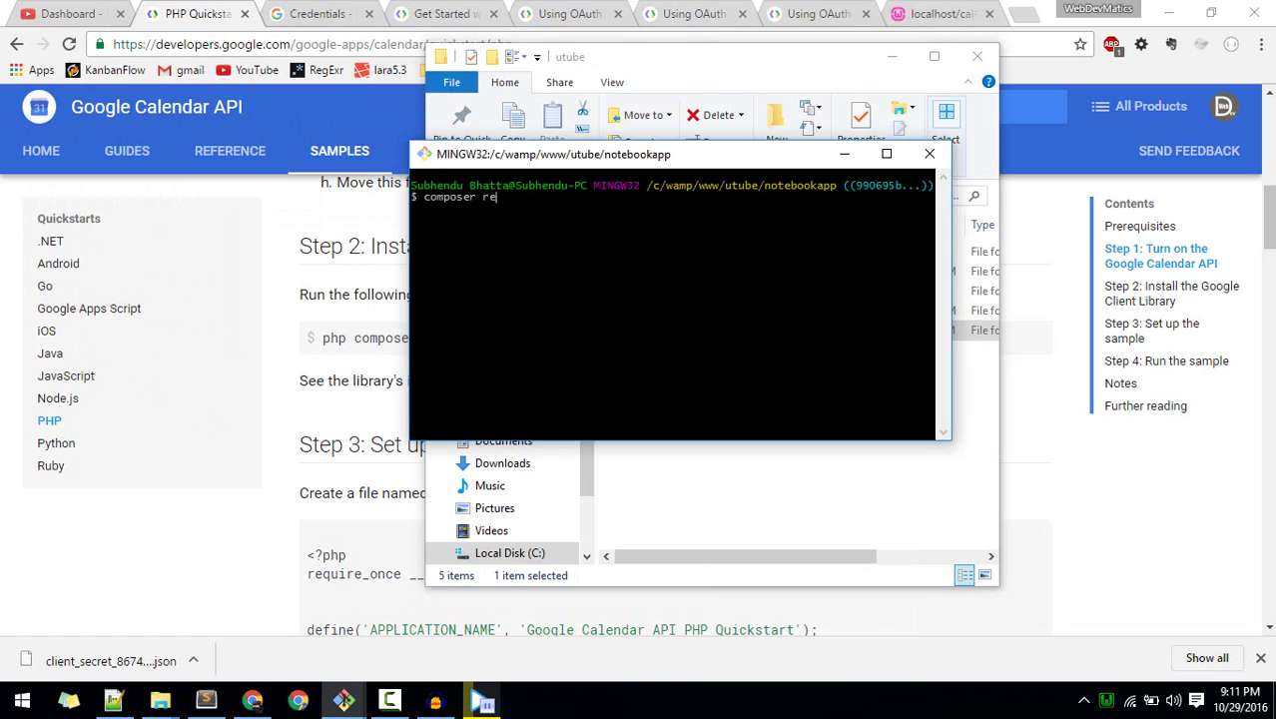
text(quire google/apiclient)
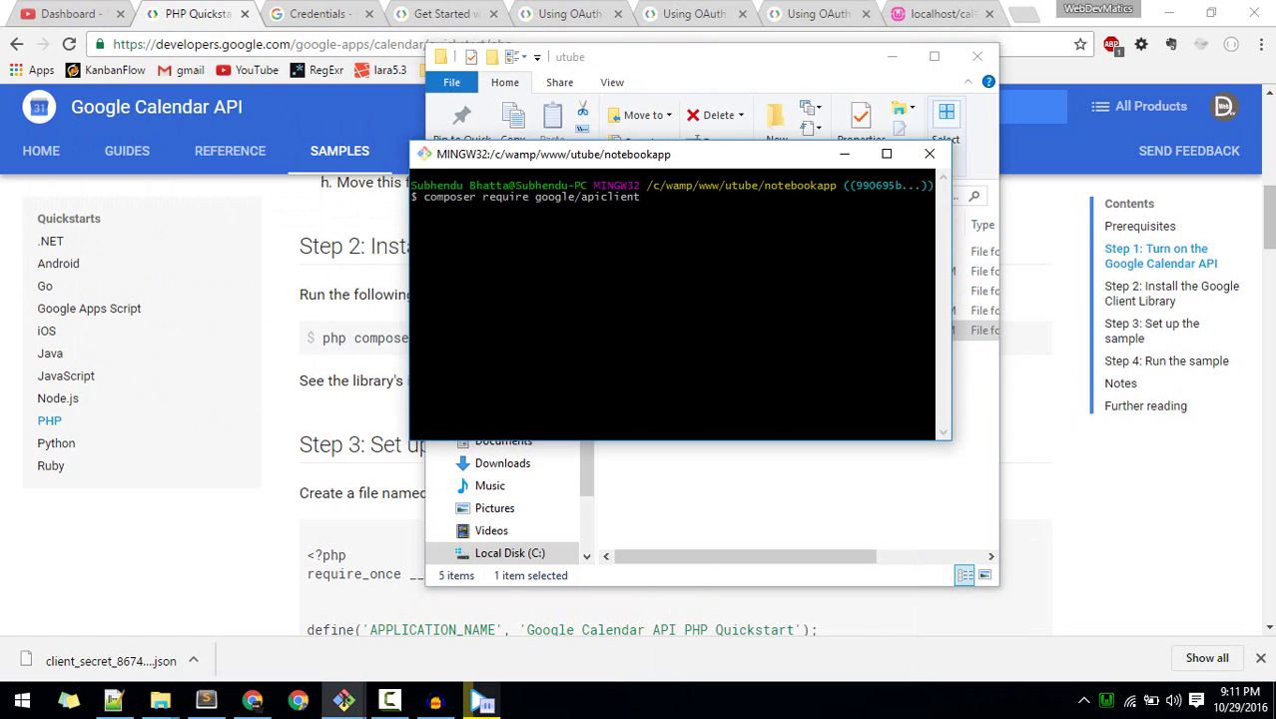
key(Return)
click(723, 509)
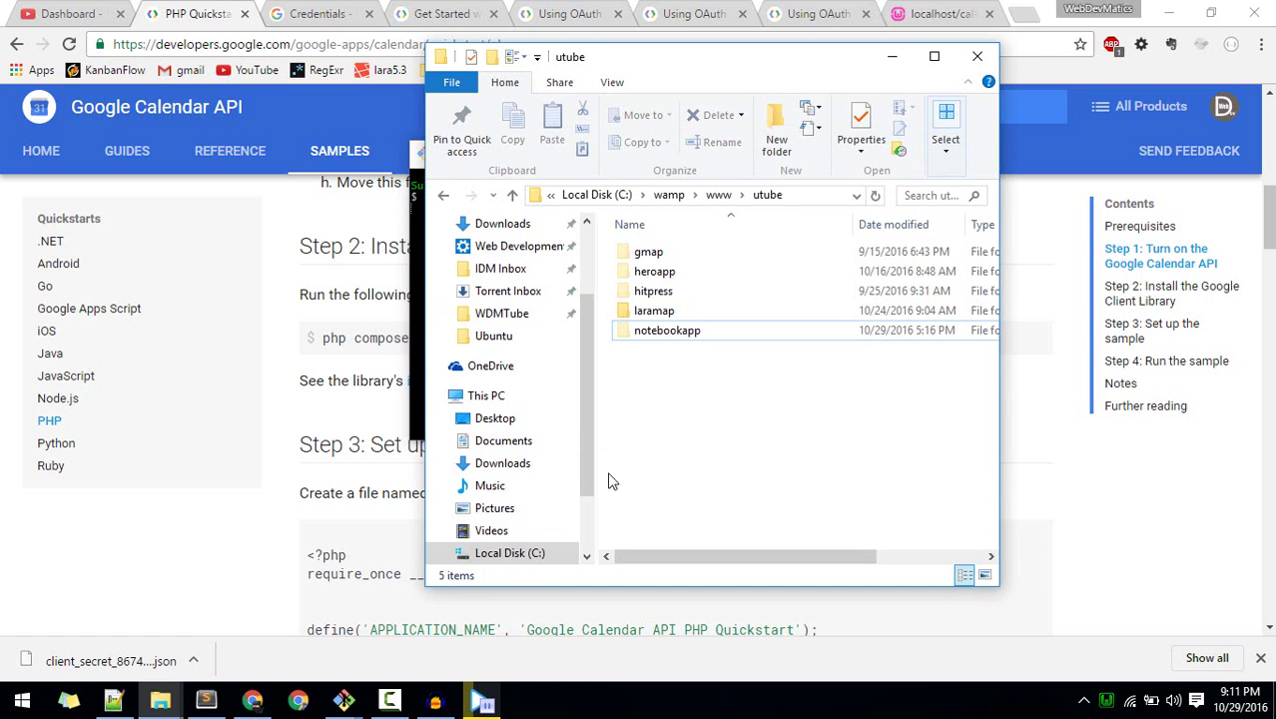
Step: Switch to Sublime Text, close the open files and open client_secret.json from the public folder
click(205, 702)
key(ctrl+w)
key(ctrl+w)
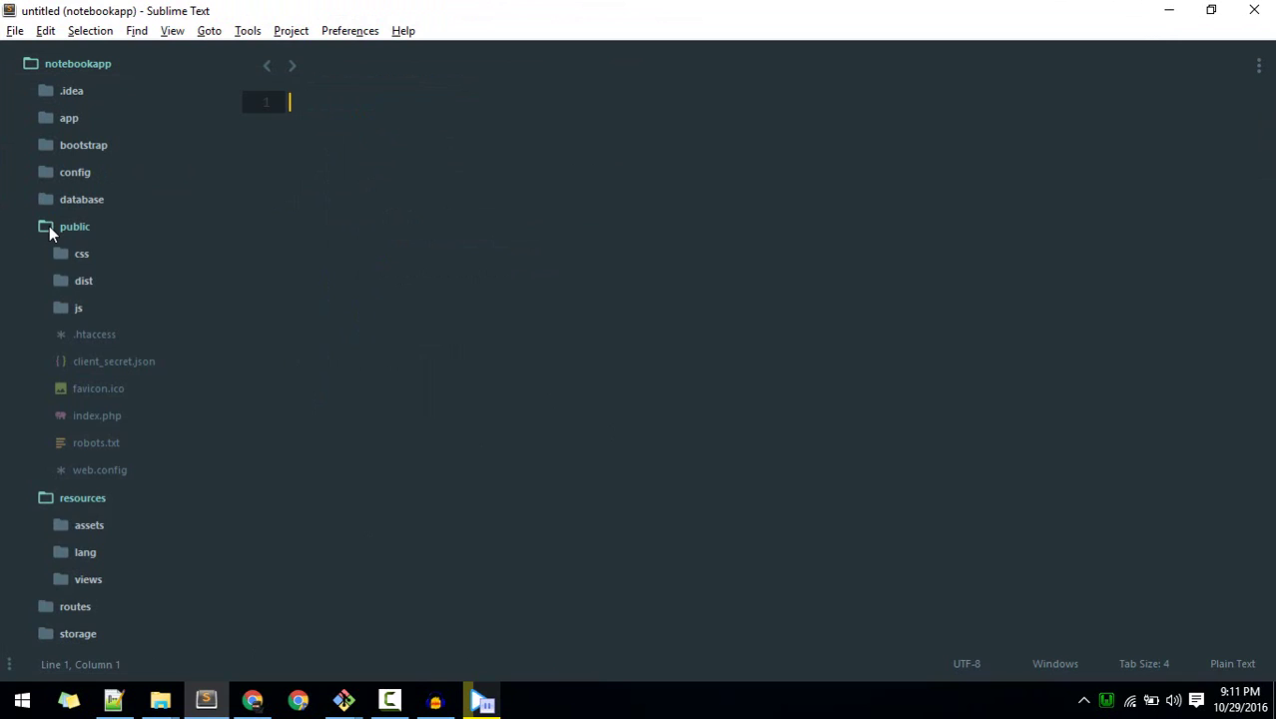
click(100, 363)
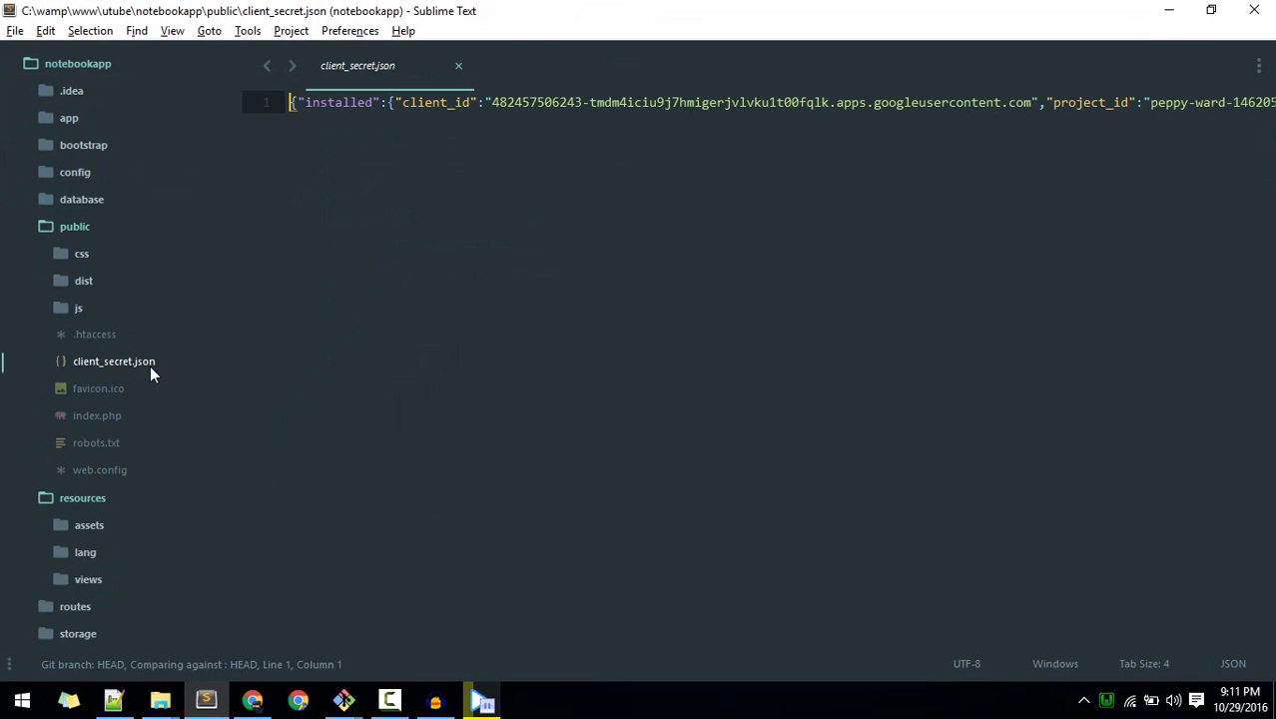
Step: Format the client_secret.json code, save the file and briefly highlight the client_id value
click(487, 273)
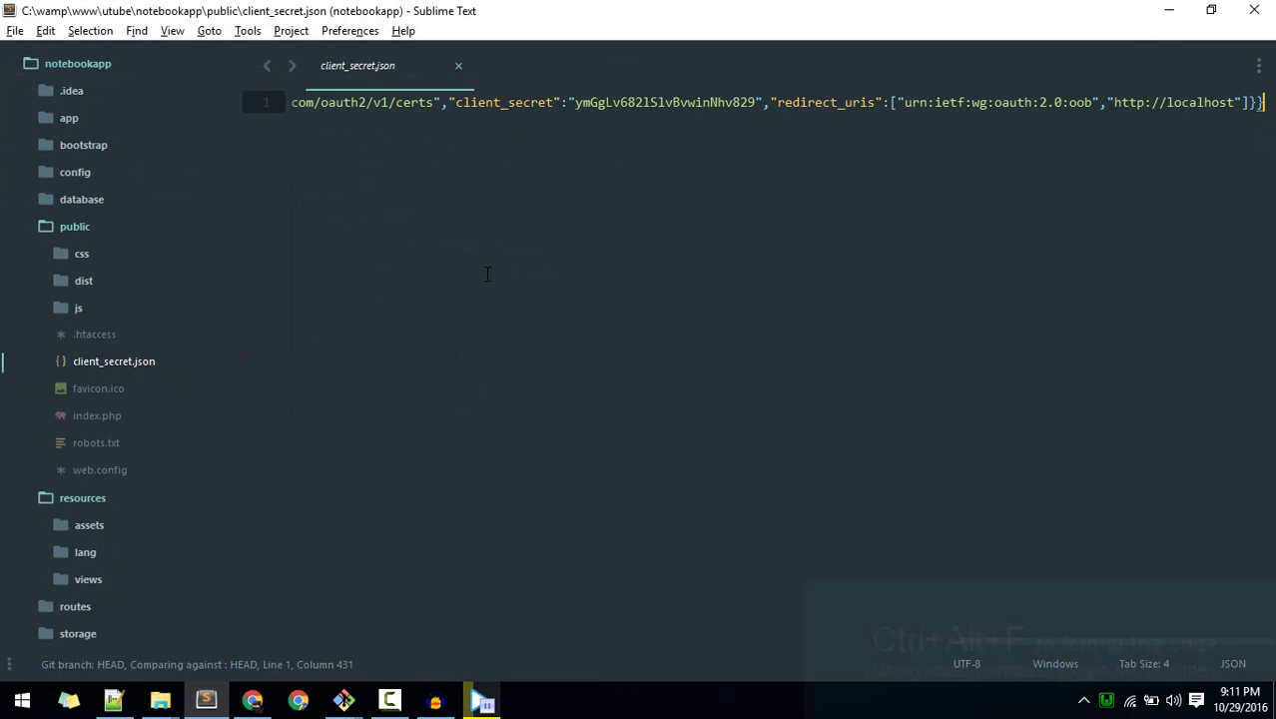
key(ctrl+alt+f)
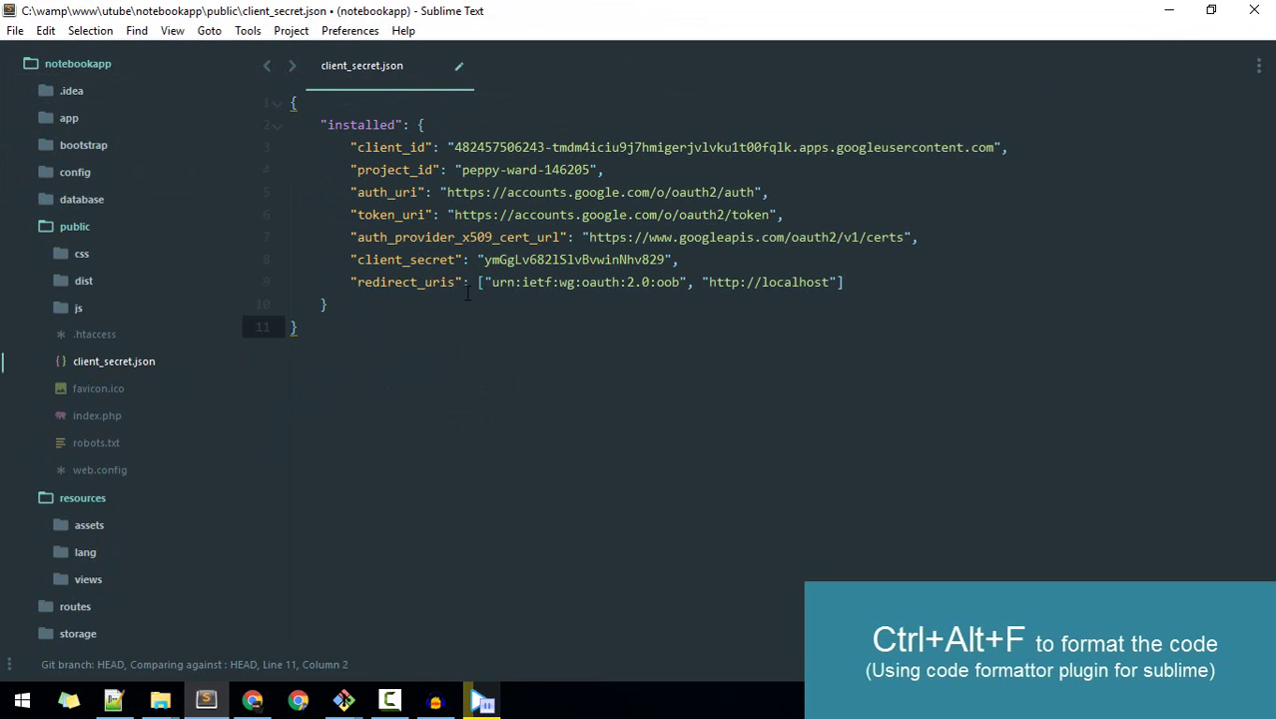
key(ctrl+s)
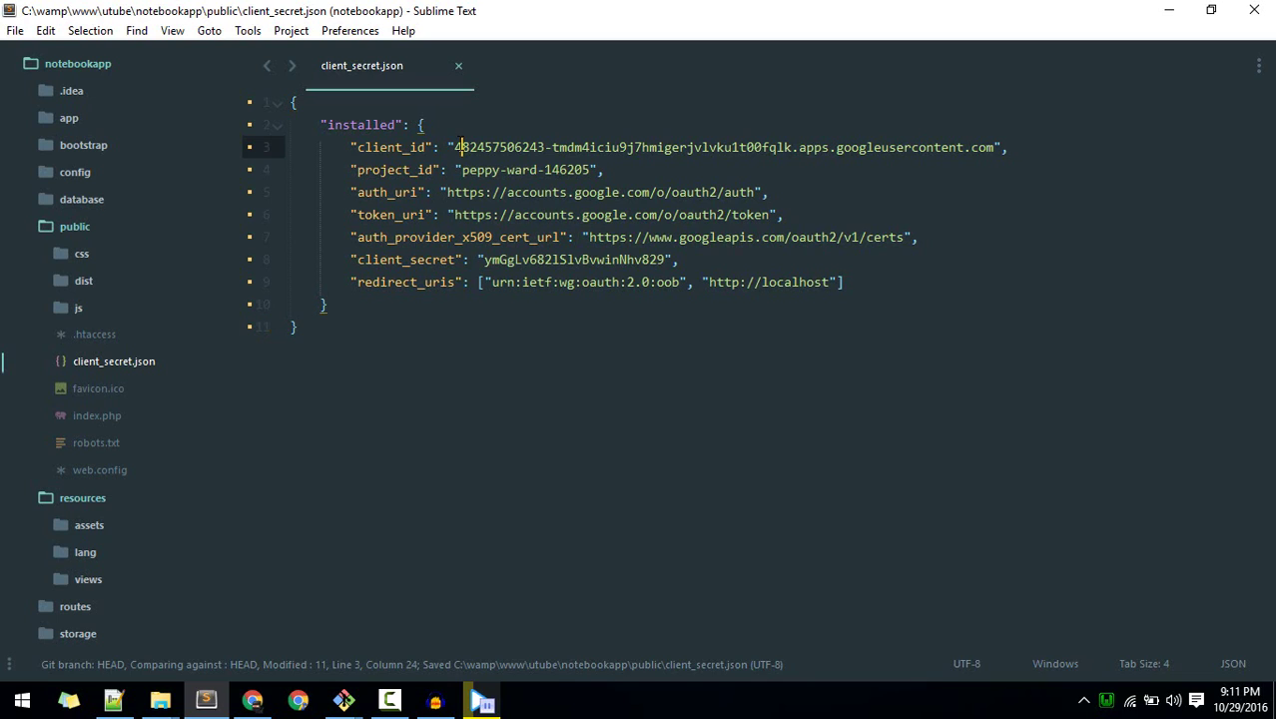
drag(461, 147, 753, 147)
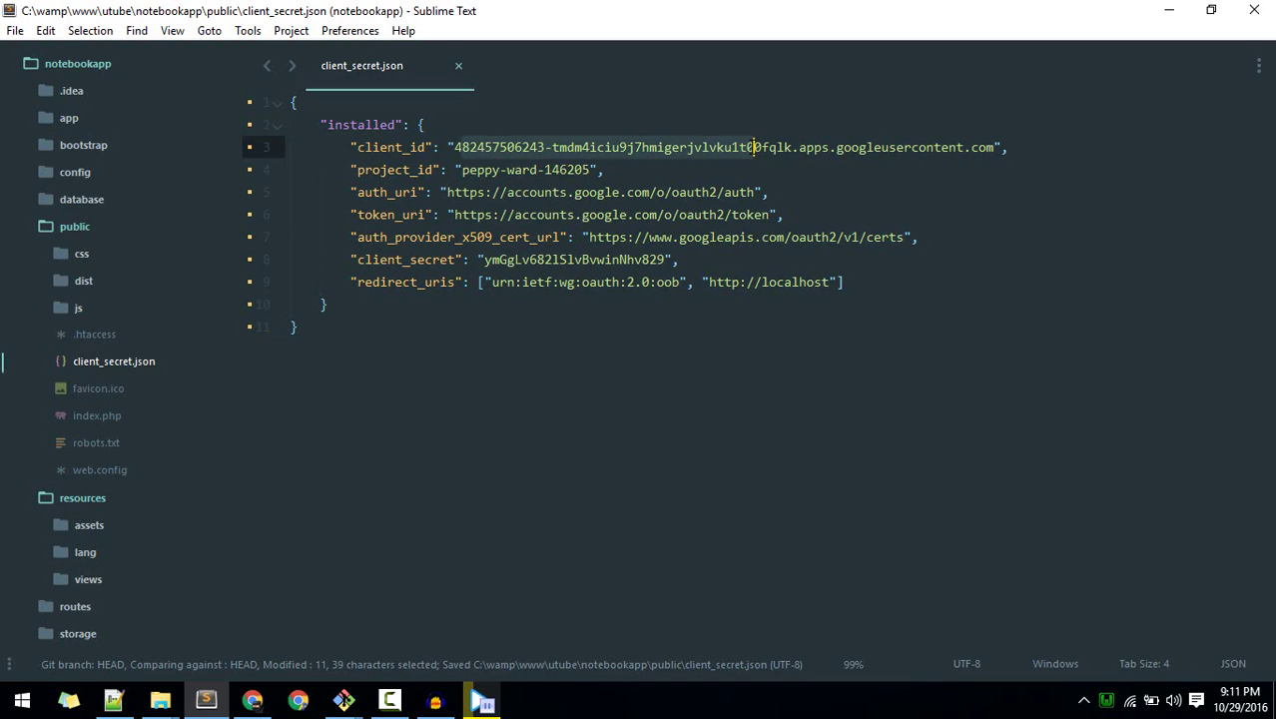
click(831, 216)
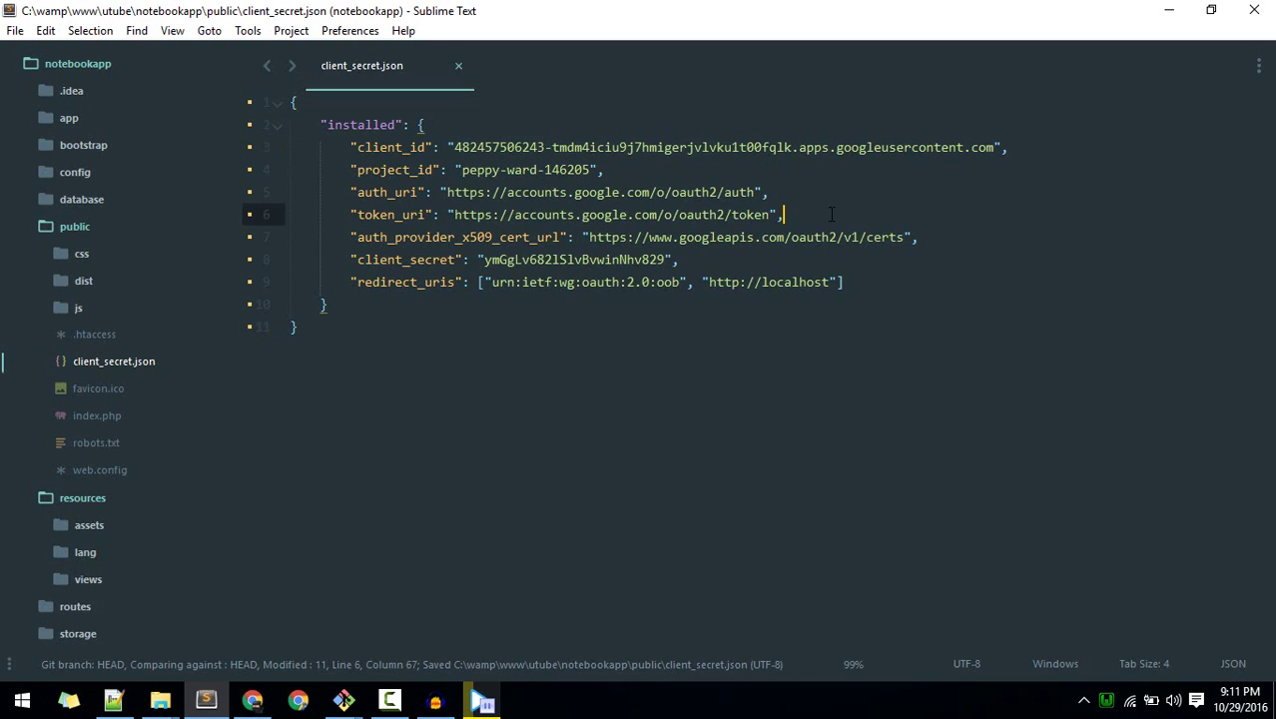
click(504, 459)
Step: Return to the notebookapp terminal and write the command php artisan make:controller gcalendarController
mouse_move(435, 702)
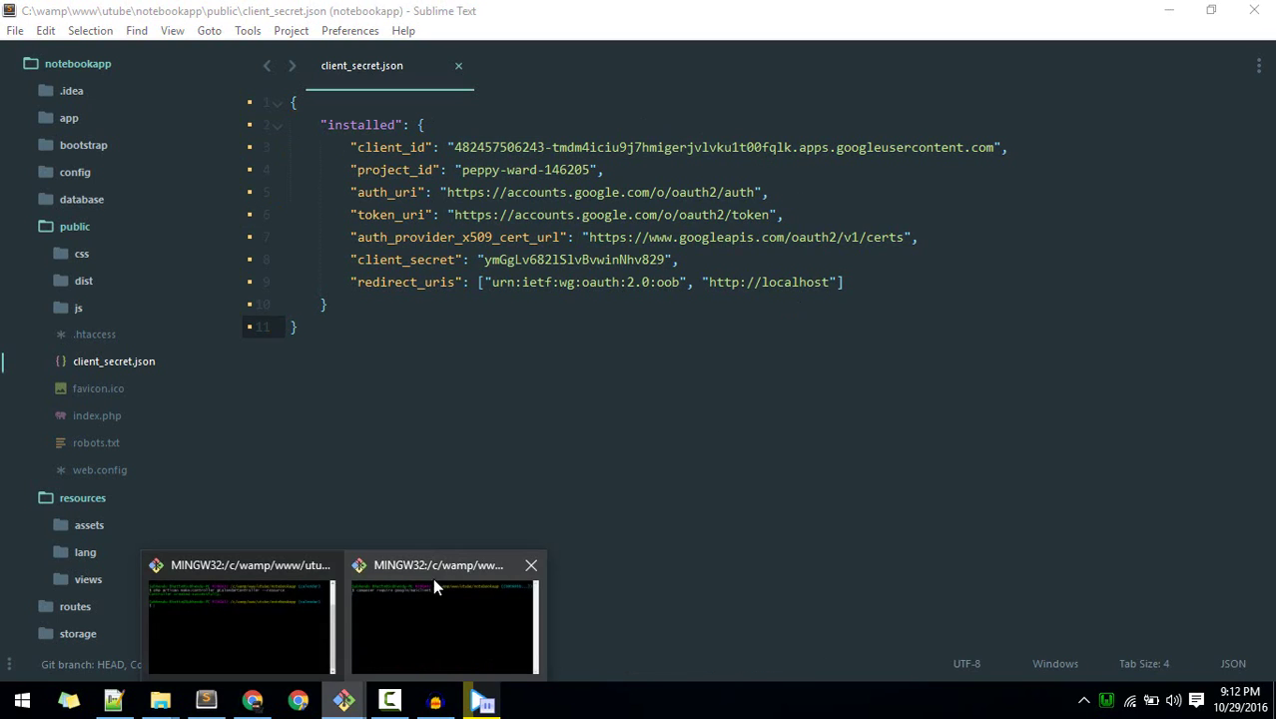
click(431, 576)
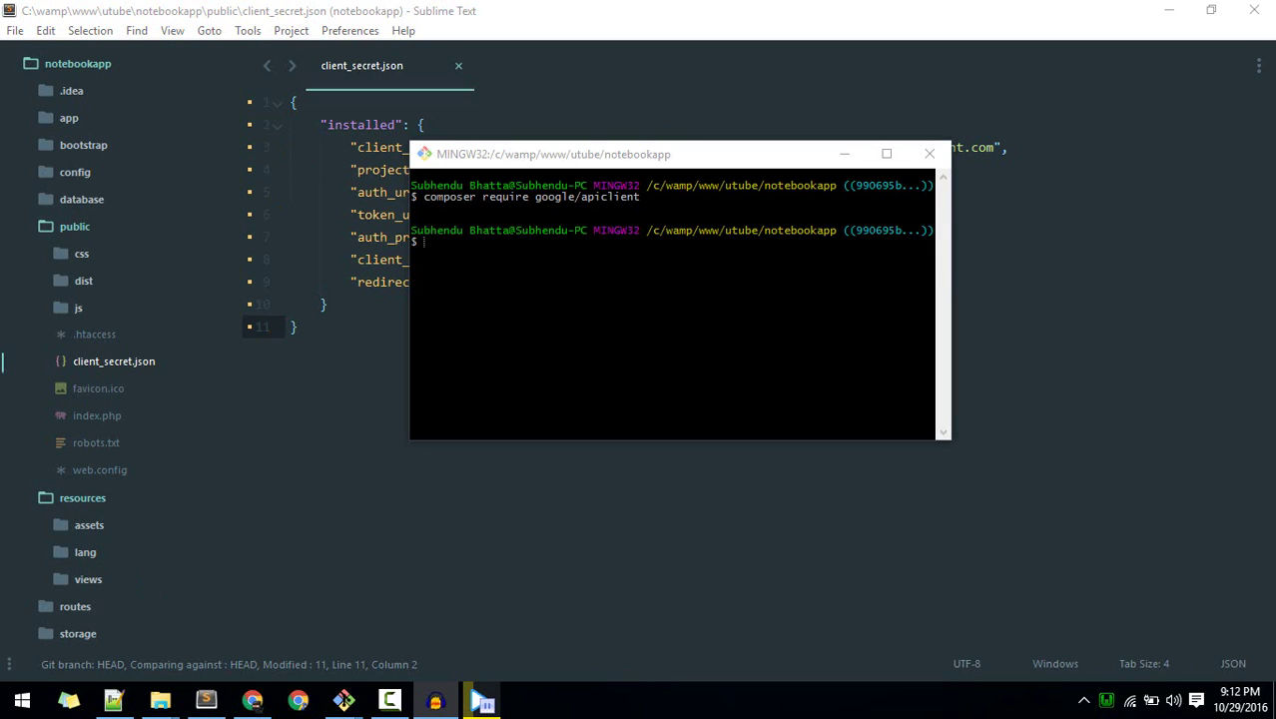
text(php arti)
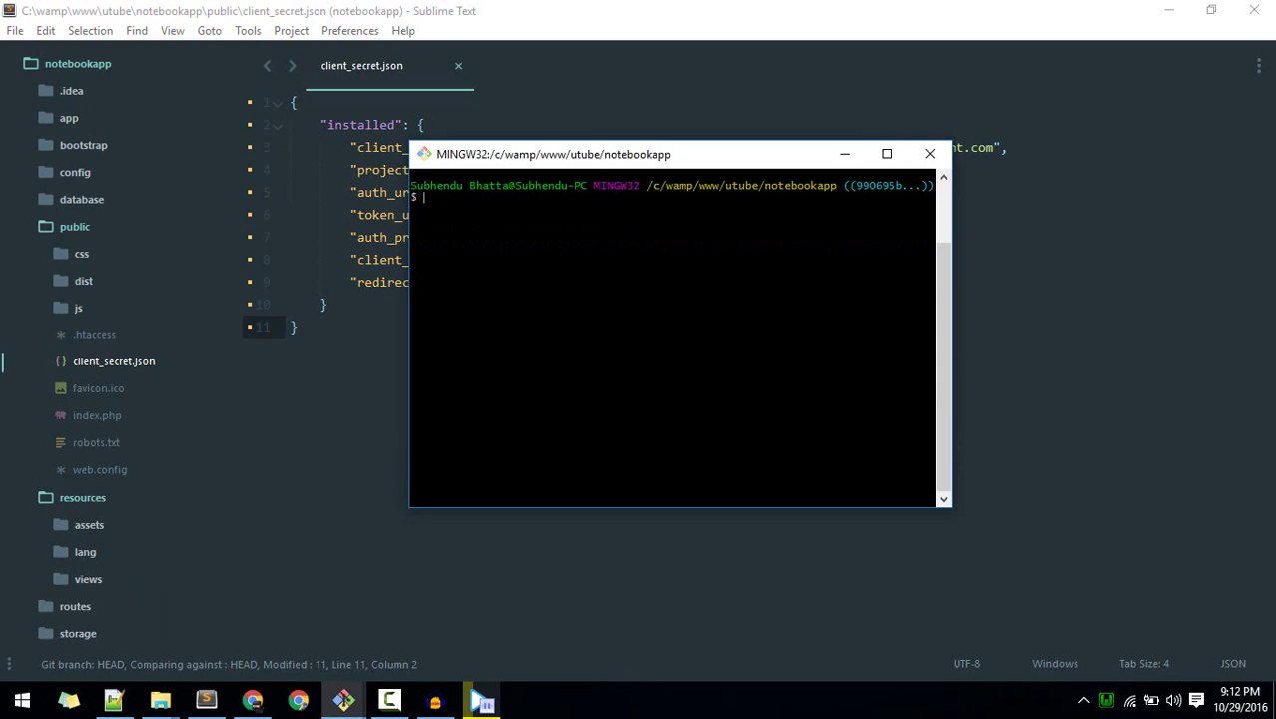
text(san make:control)
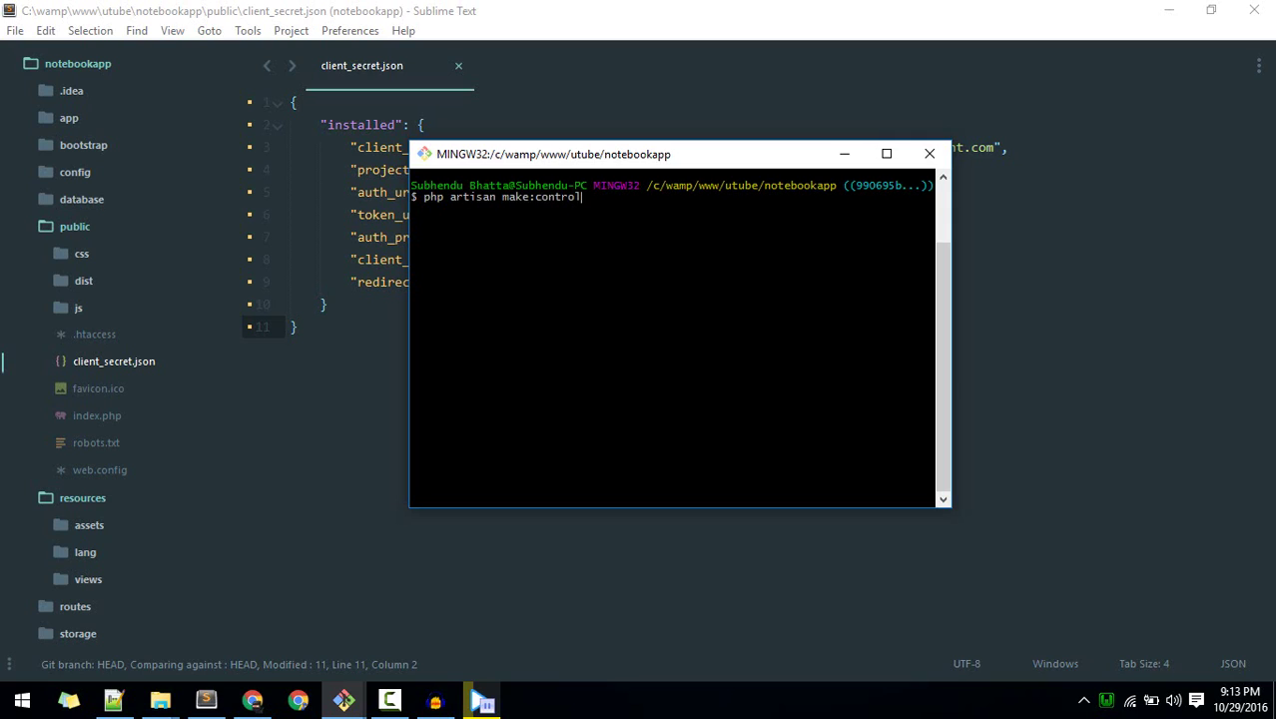
text(ler gcalendarController)
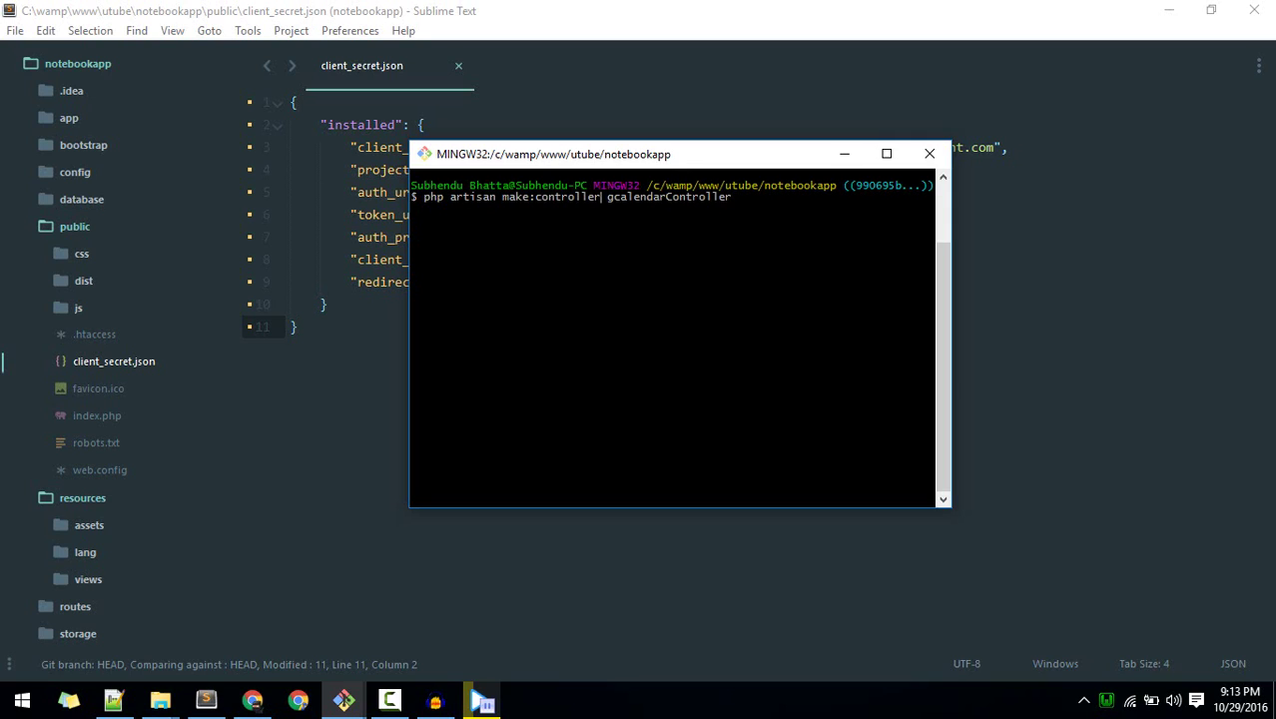
Step: Correct the controller name in the command to gCalendarController and append the --resource option
key(Left)
key(Left)
key(Left)
key(Left)
key(Left)
key(Left)
key(Left)
key(Left)
key(Left)
key(Left)
key(Left)
key(Left)
key(Left)
key(Left)
key(Left)
key(Left)
key(Left)
key(BackSpace)
text(Controller --resourc)
Step: Return to Sublime Text and find and open gCalendarController.php by searching the project files for gcal
click(402, 400)
key(ctrl+p)
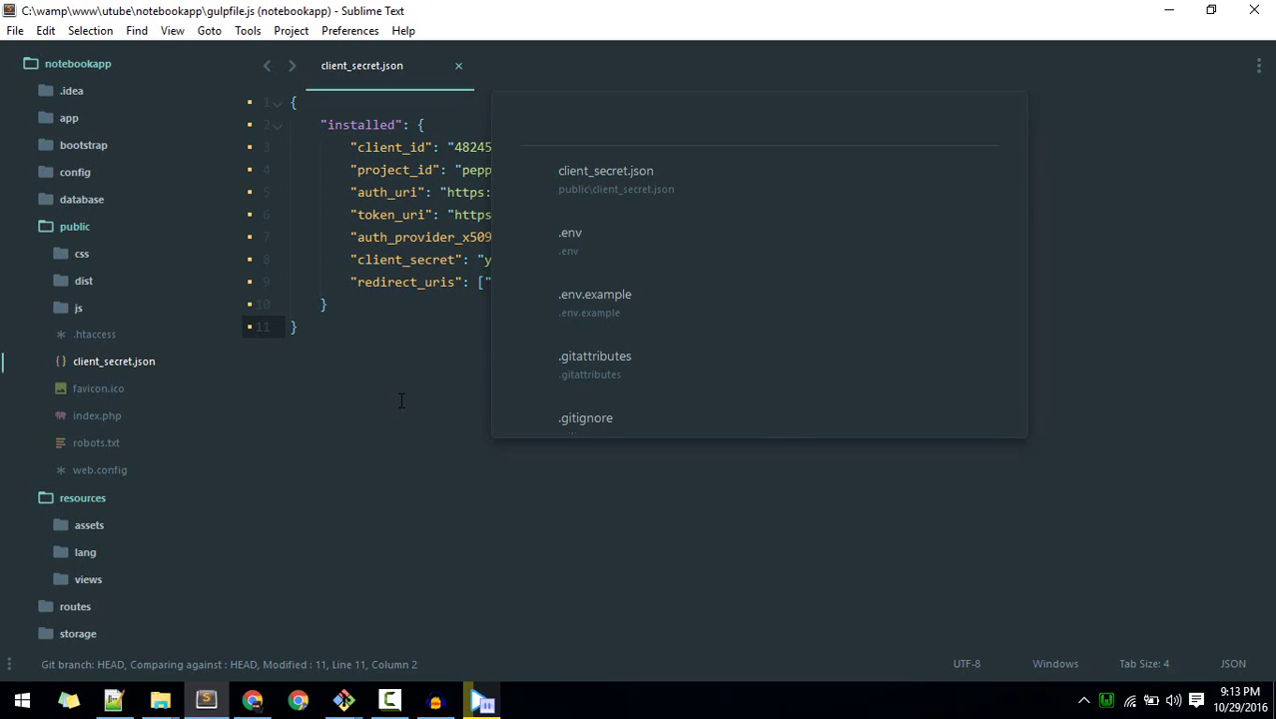
text(gc)
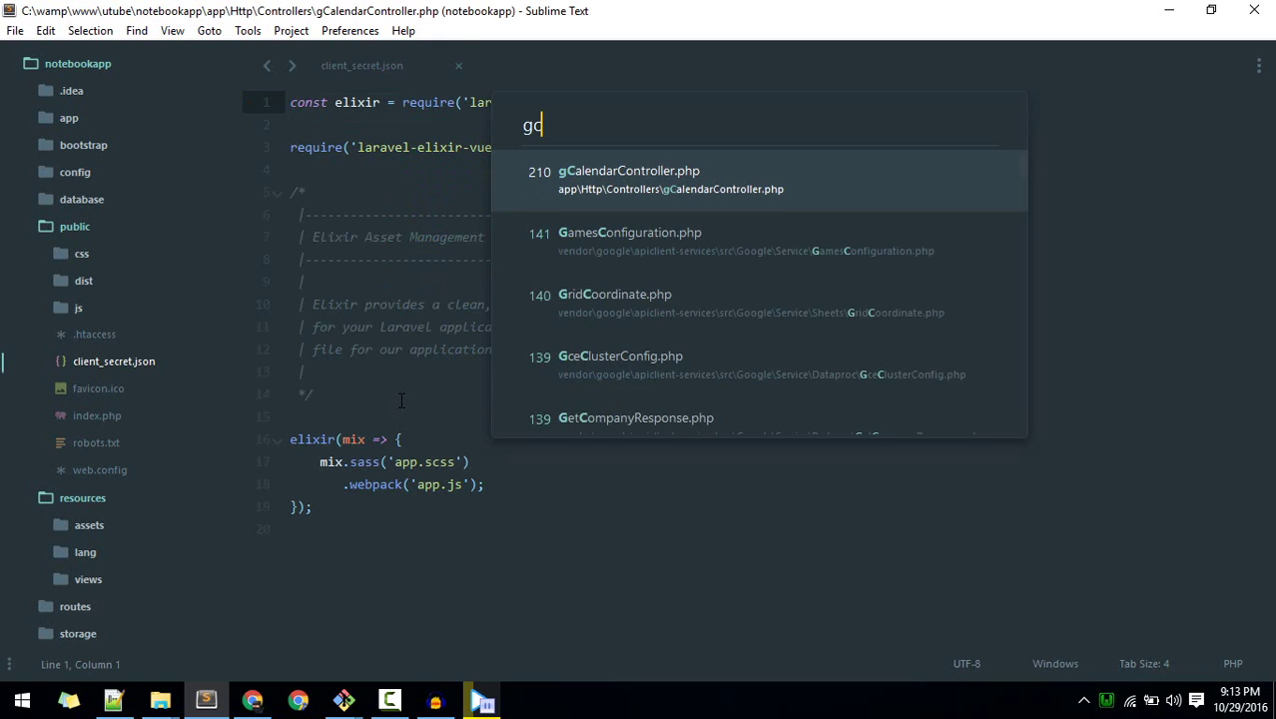
text(al)
key(Return)
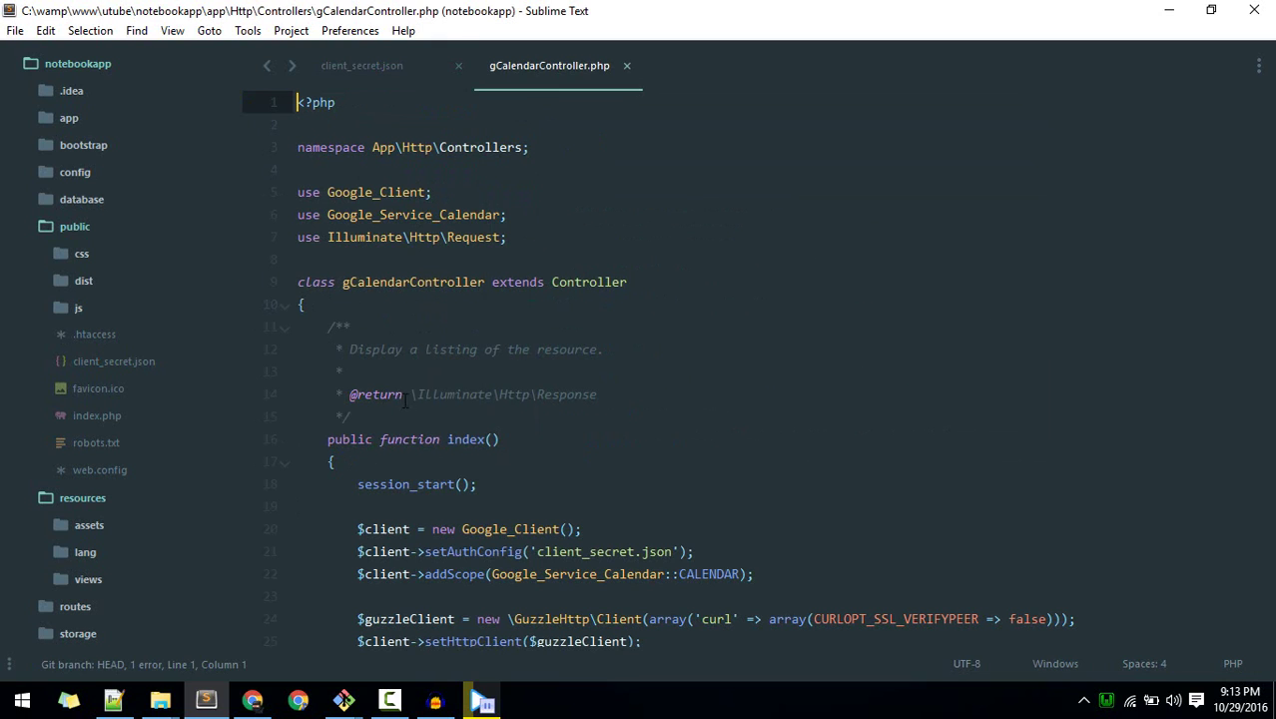
Step: Review the index function in gCalendarController.php, from the Google_Client setup to the calendar events listing
scroll(572, 306, down, 3)
scroll(571, 307, down, 2)
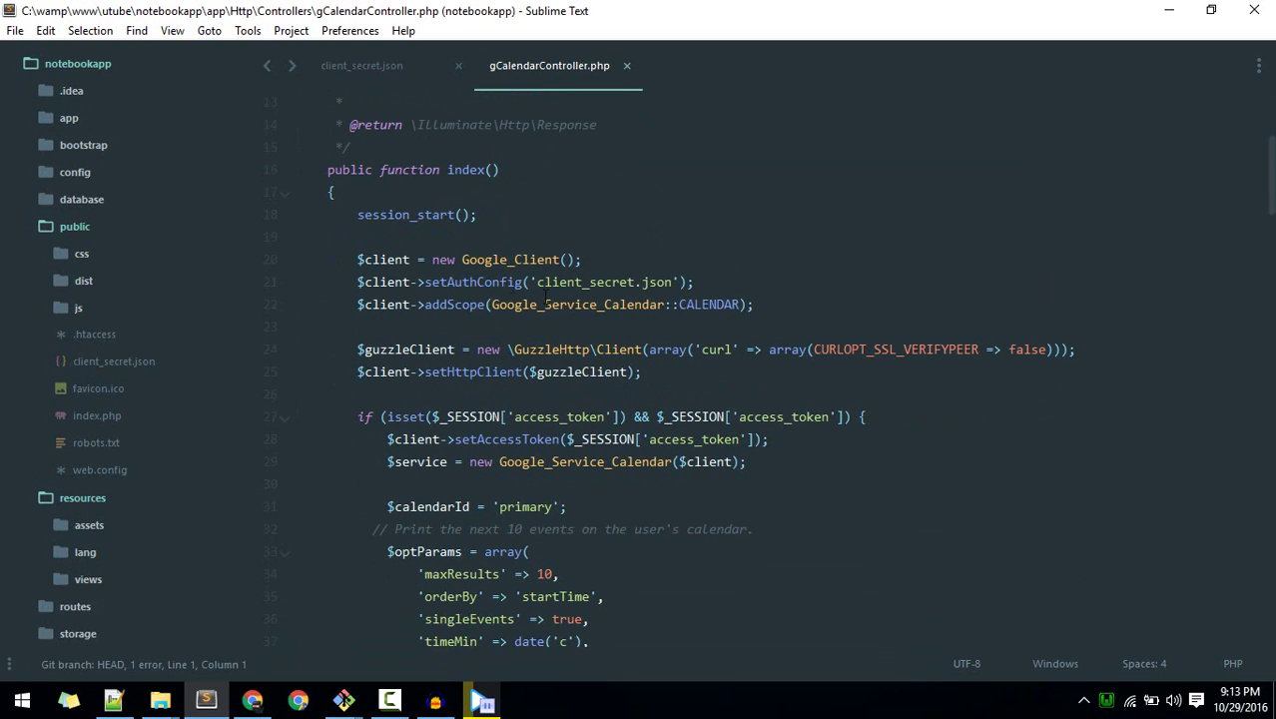
click(605, 194)
scroll(373, 261, down, 2)
scroll(374, 261, up, 2)
scroll(375, 262, down, 2)
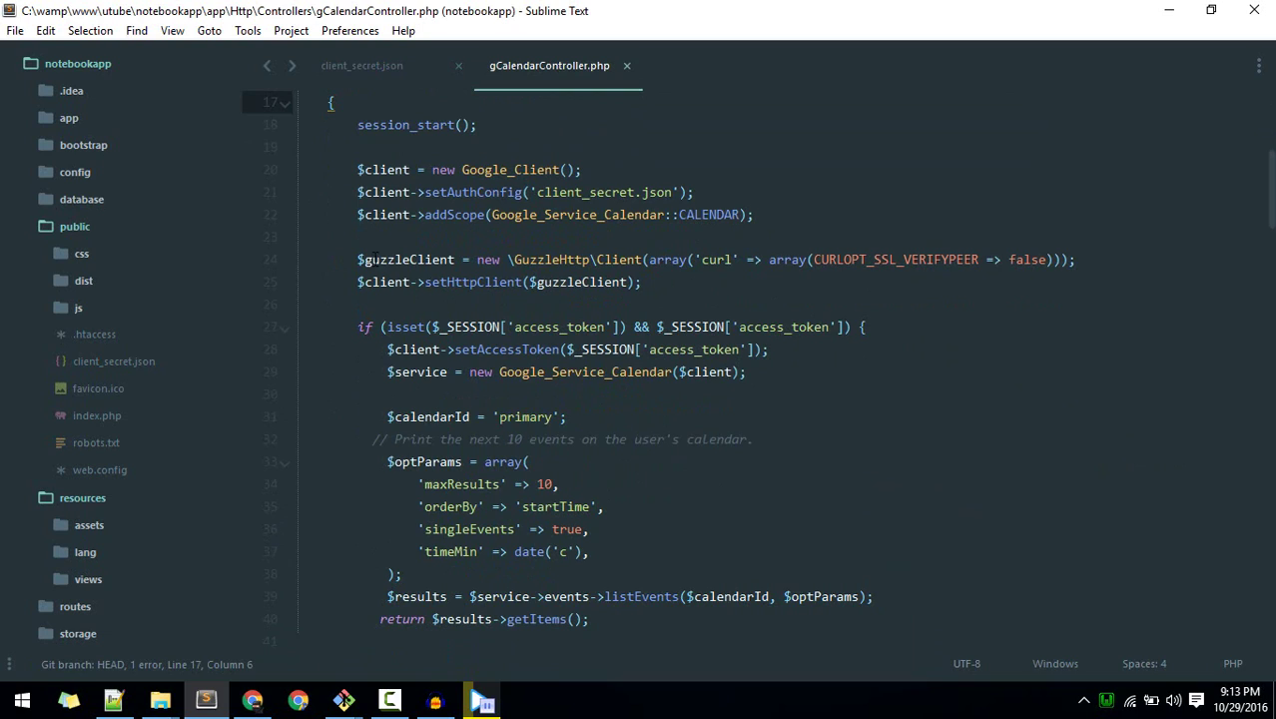